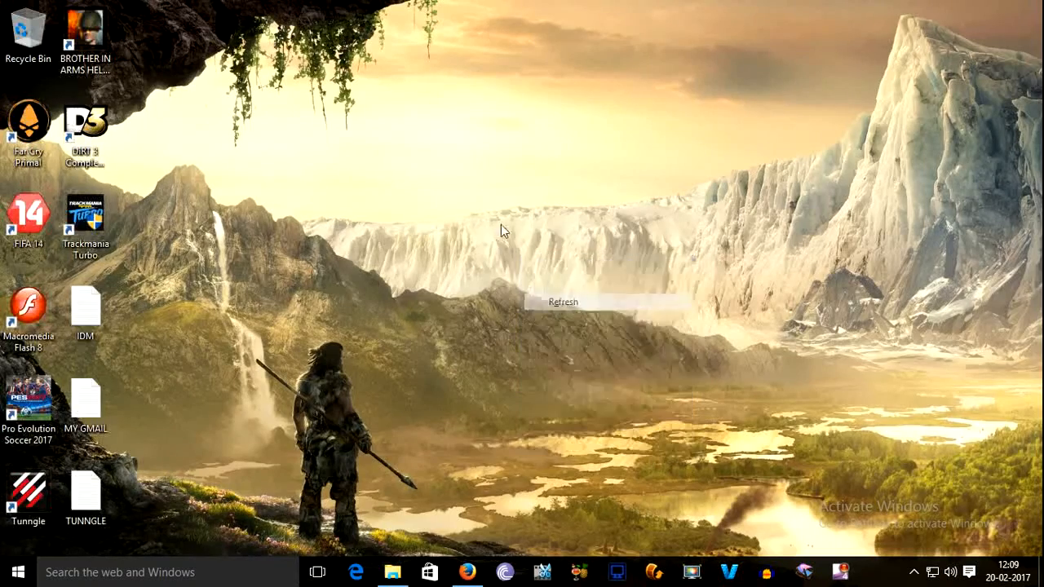
Refresh the desktop and launch Dxtory.
right_click(547, 264)
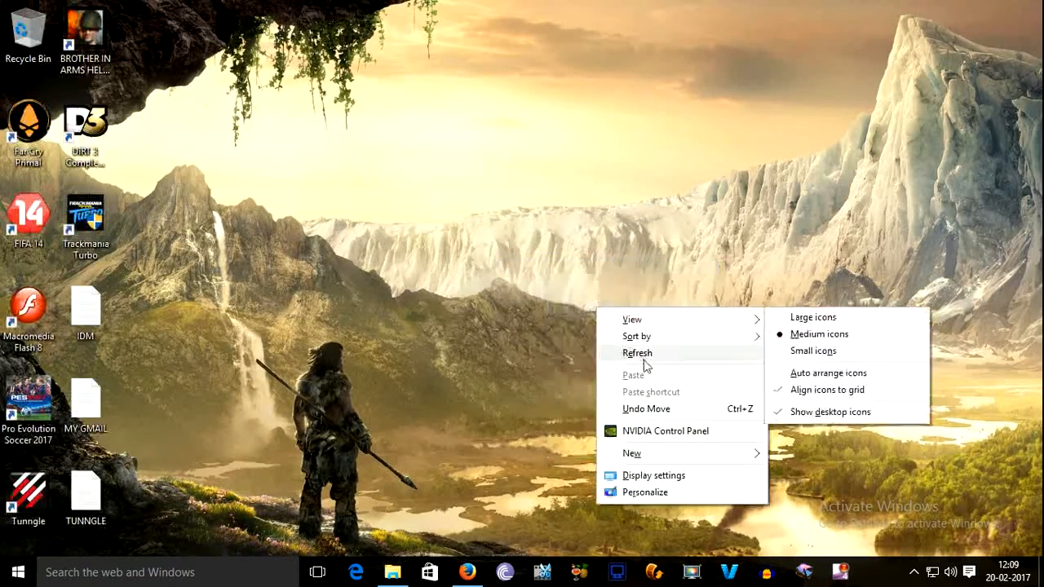
left_click(583, 308)
left_click(915, 570)
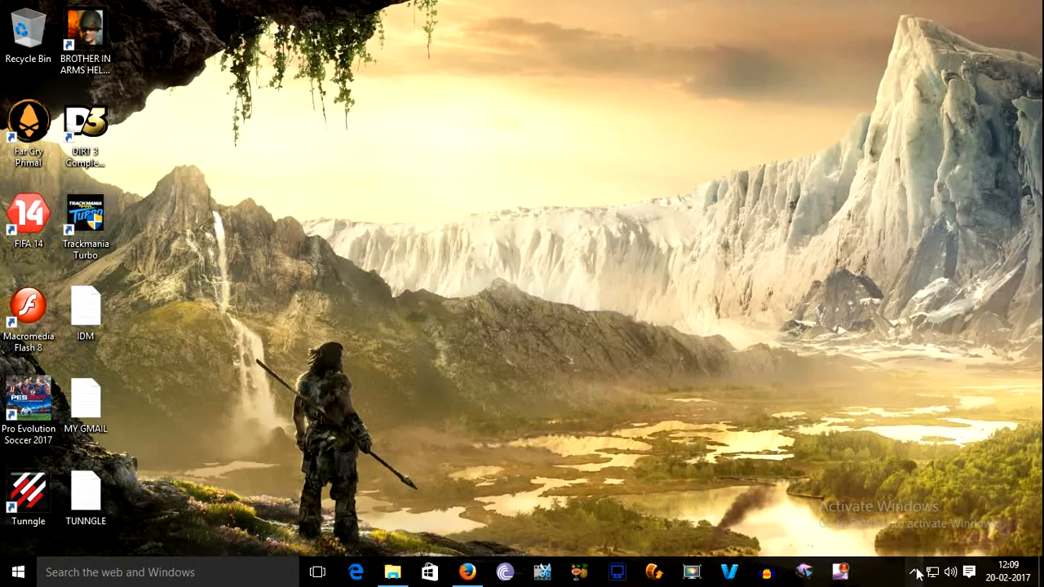
left_click(630, 577)
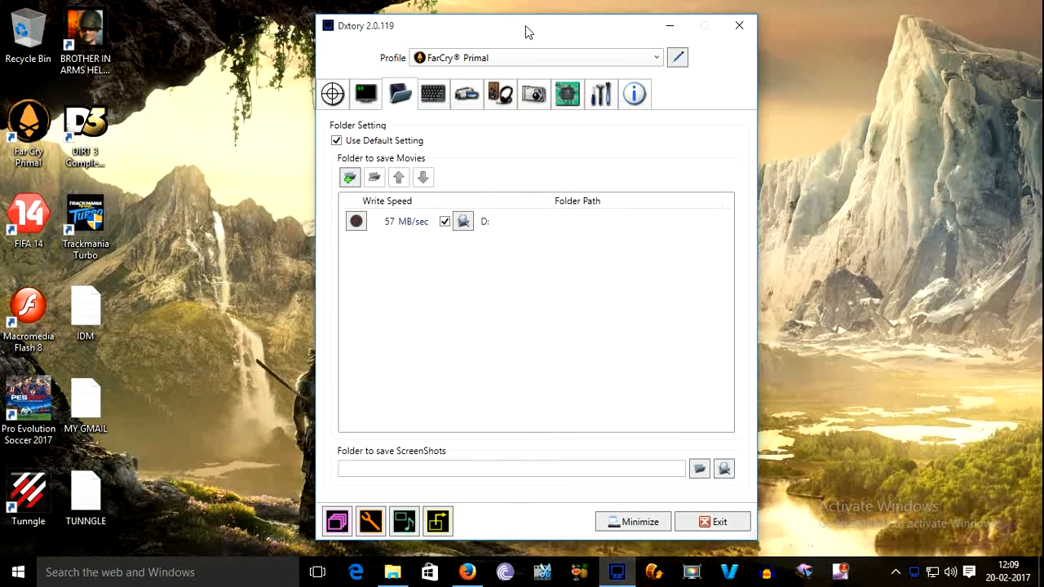
Show the target information and process list, and select the FarCry® Primal profile.
left_click_drag(526, 25, 499, 25)
left_click(303, 95)
left_click_drag(307, 36, 440, 47)
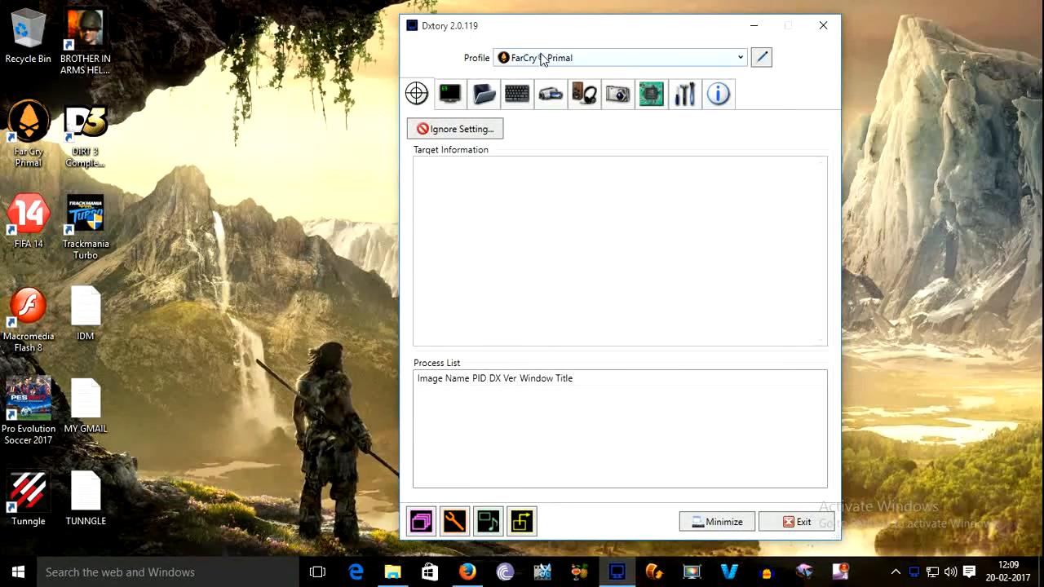
left_click(594, 56)
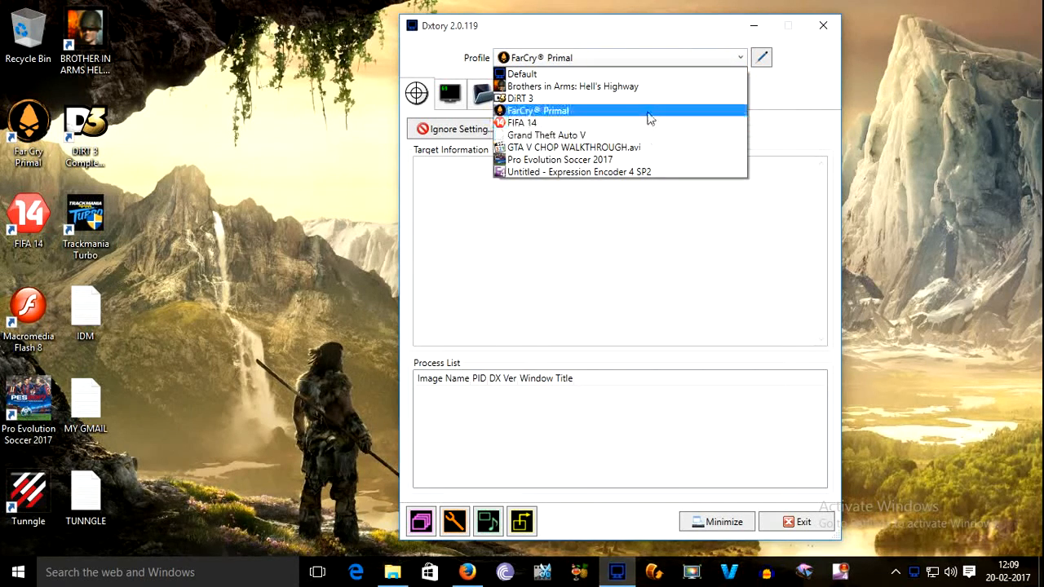
left_click(510, 112)
left_click_drag(515, 28, 461, 29)
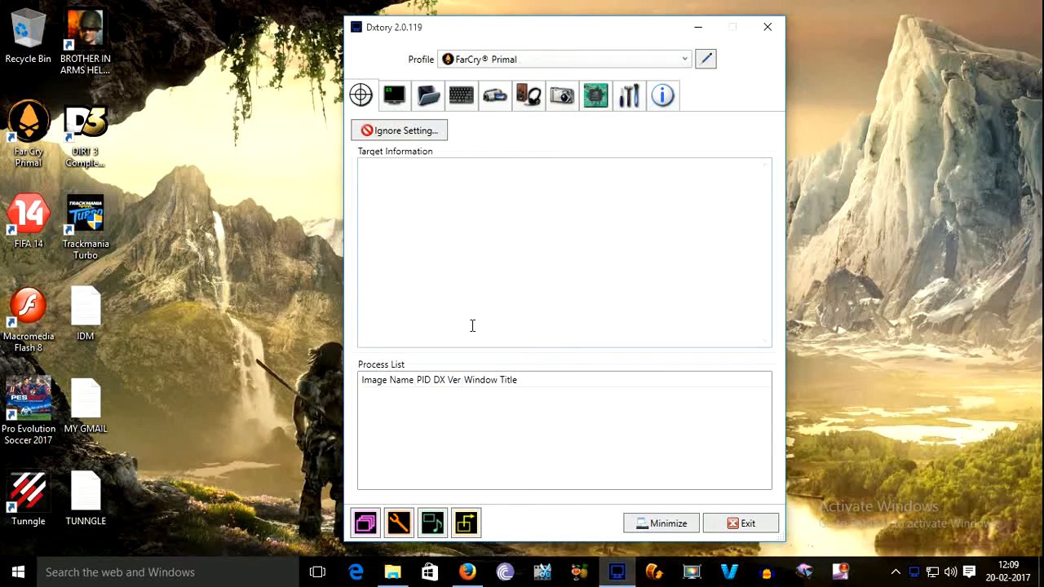
Look over the ignore-target list and the overlay settings, including the status display position.
left_click(399, 130)
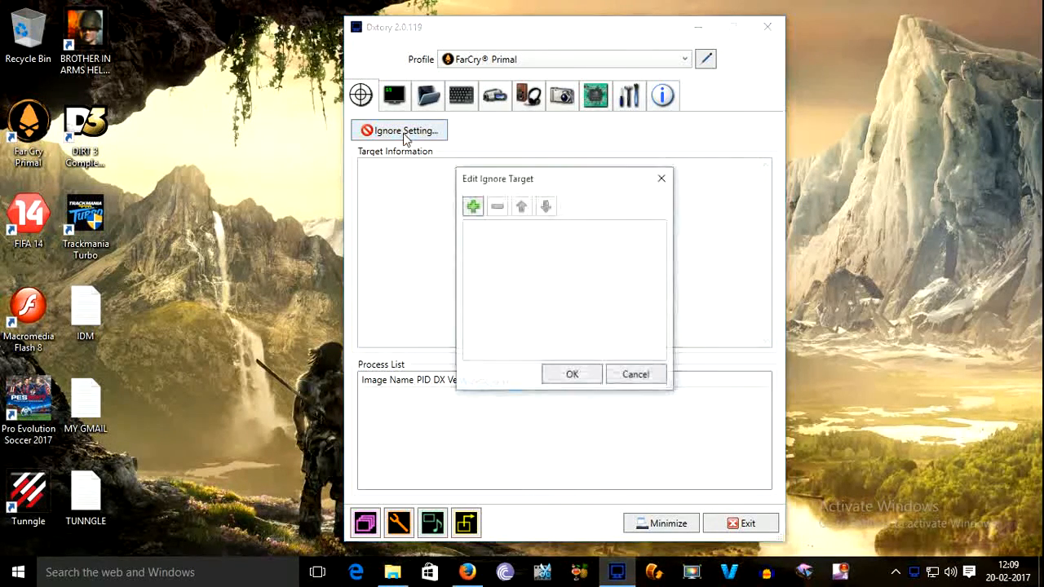
left_click(653, 377)
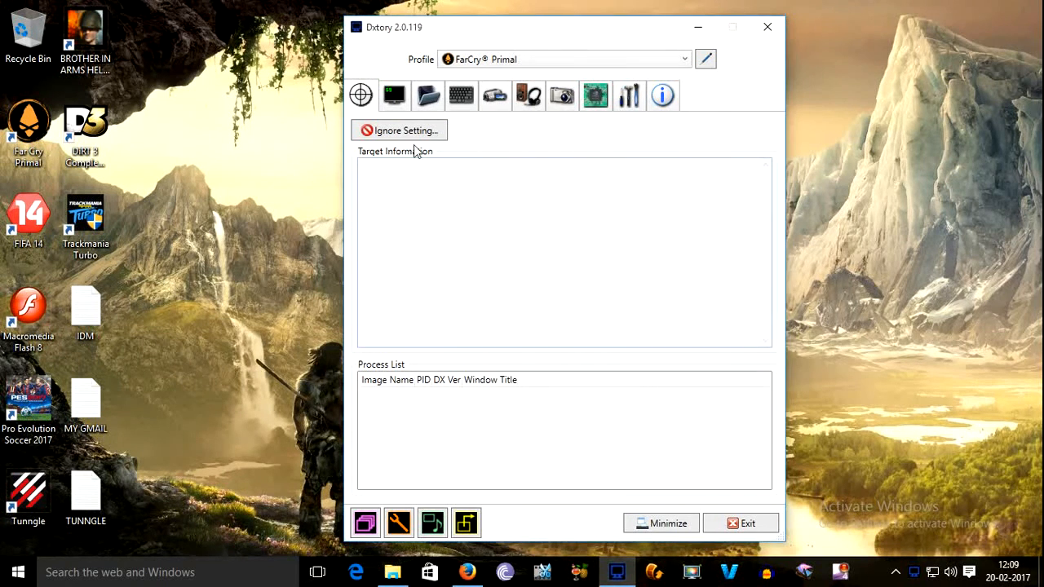
left_click(401, 105)
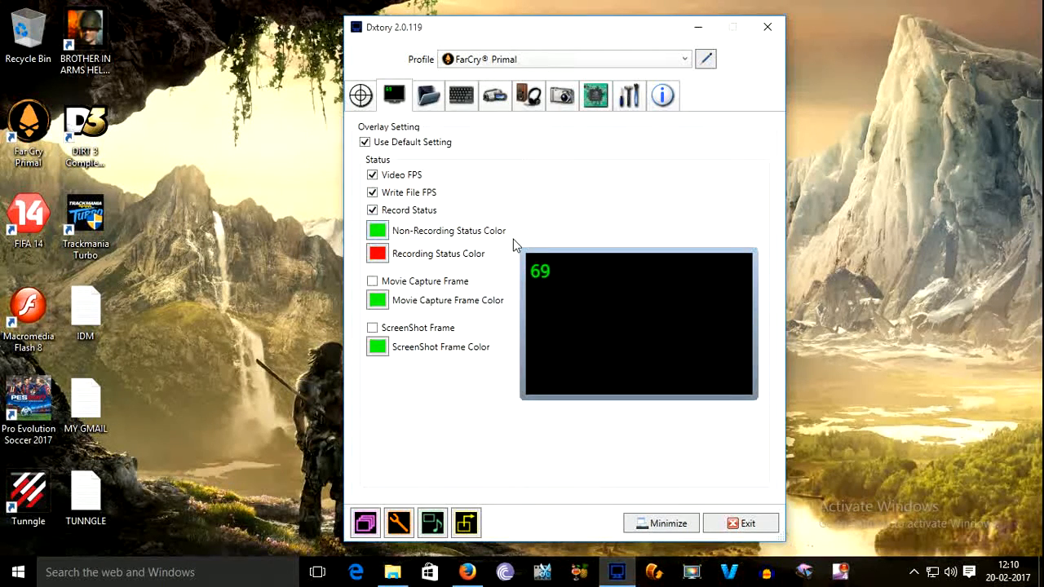
mouse_move(544, 282)
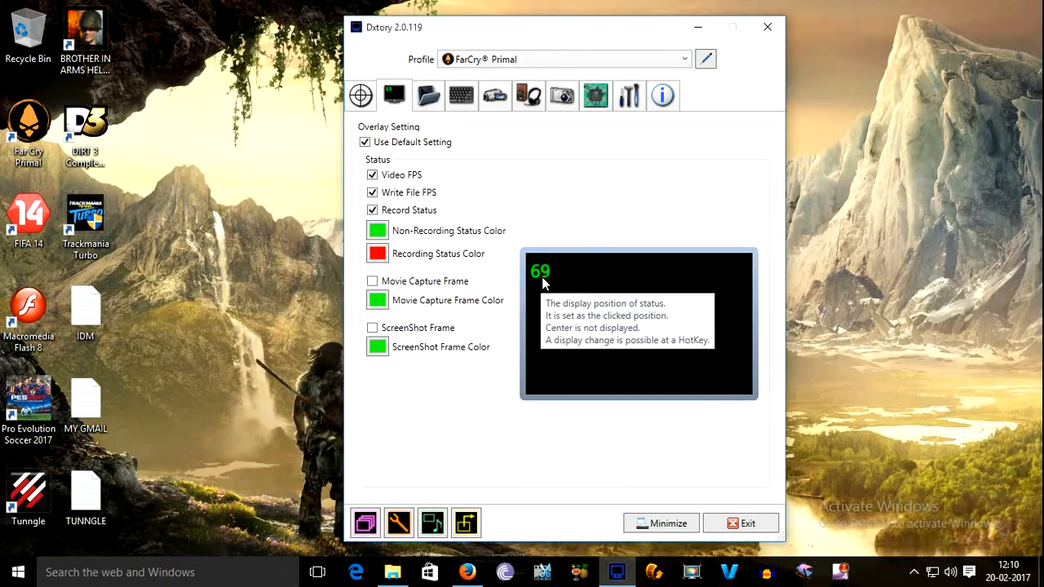
left_click(407, 286)
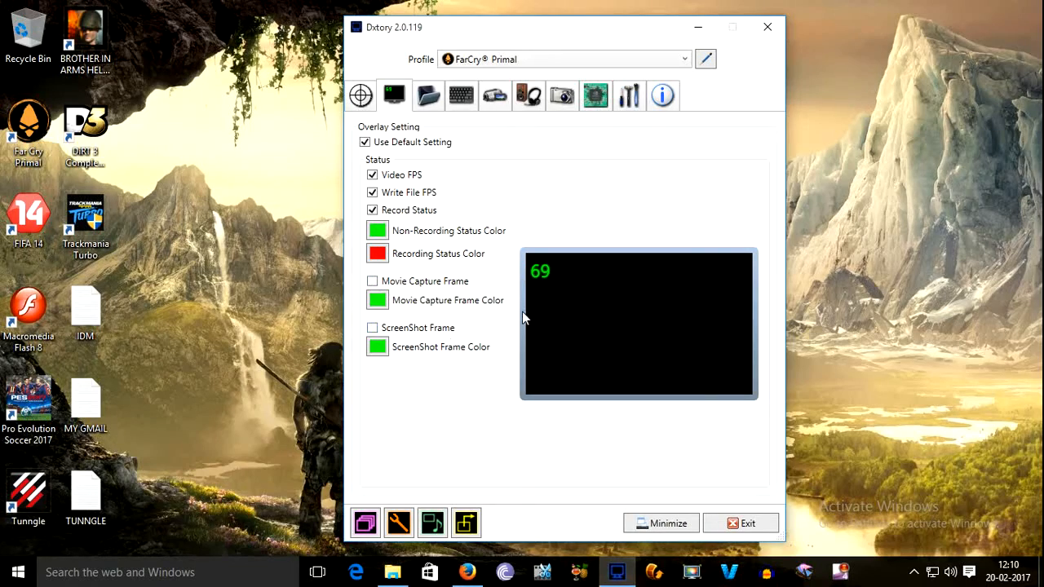
mouse_move(523, 314)
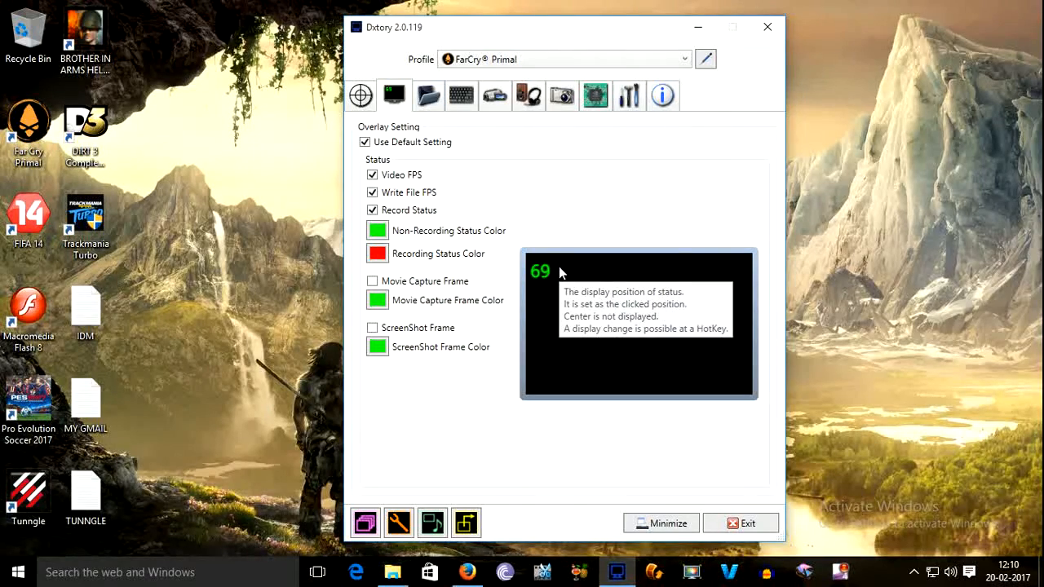
Open the D: movie save folder in File Explorer from the folder settings and examine the local disks under This PC.
left_click(433, 106)
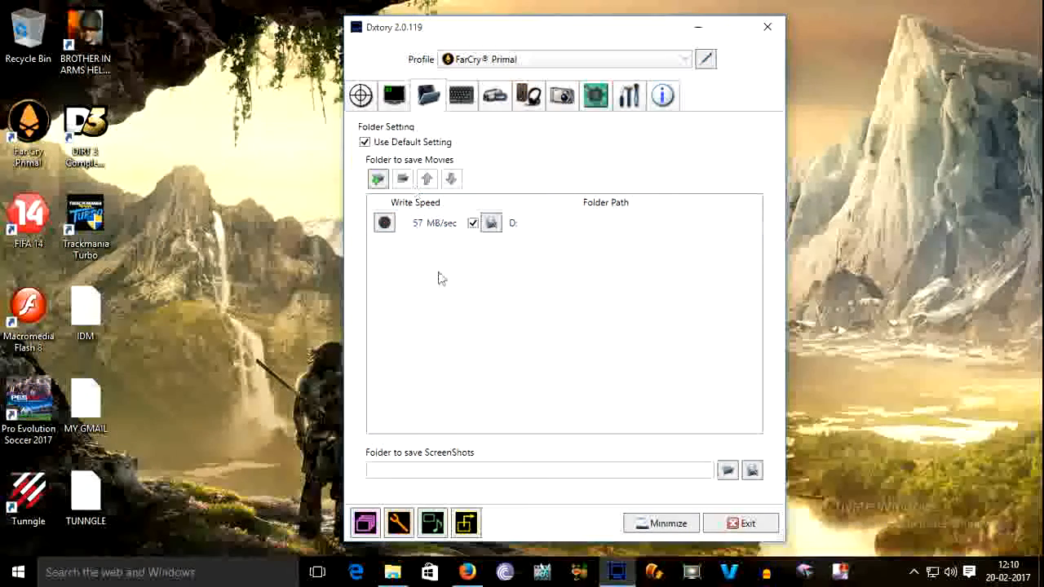
left_click(493, 223)
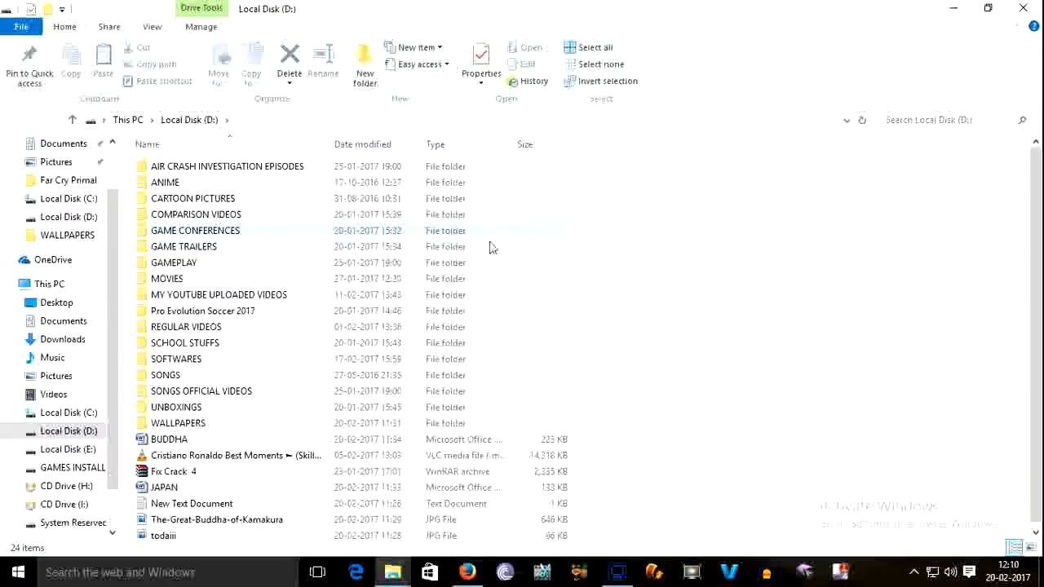
left_click(126, 121)
left_click(196, 284)
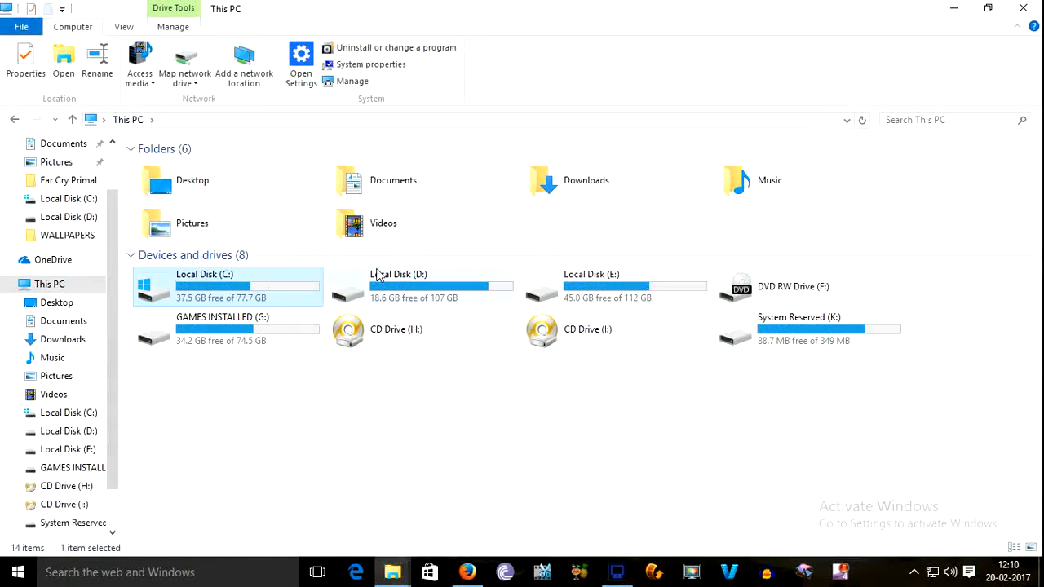
left_click(1023, 8)
left_click(493, 224)
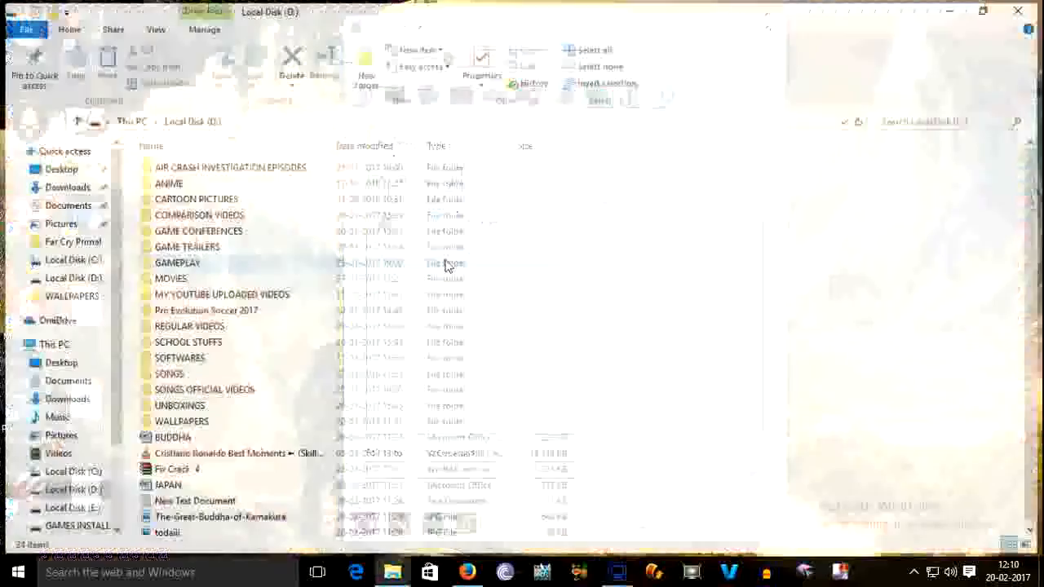
left_click(122, 121)
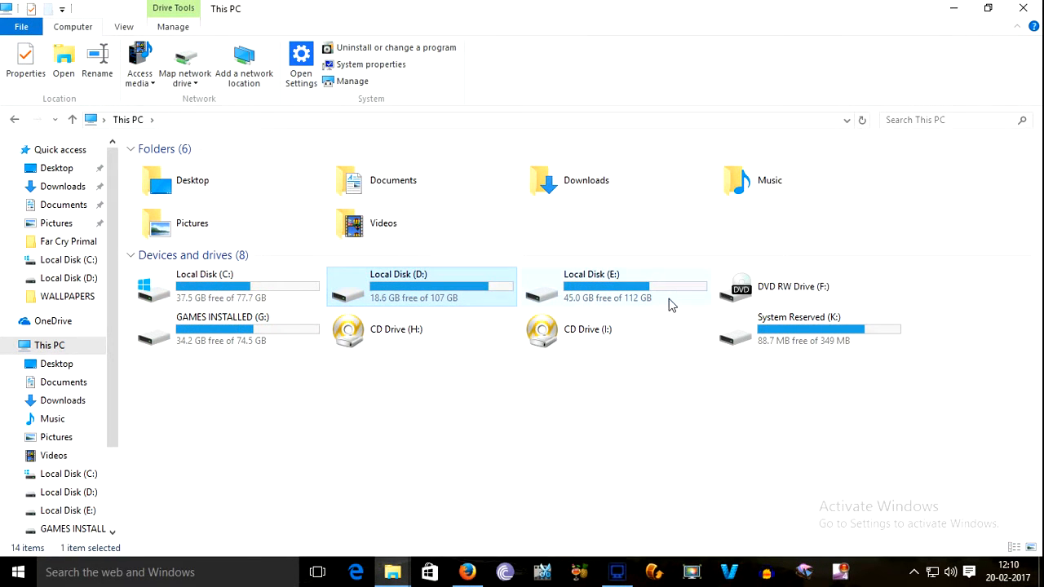
left_click(265, 287)
left_click(437, 300)
left_click(291, 299)
left_click(1023, 8)
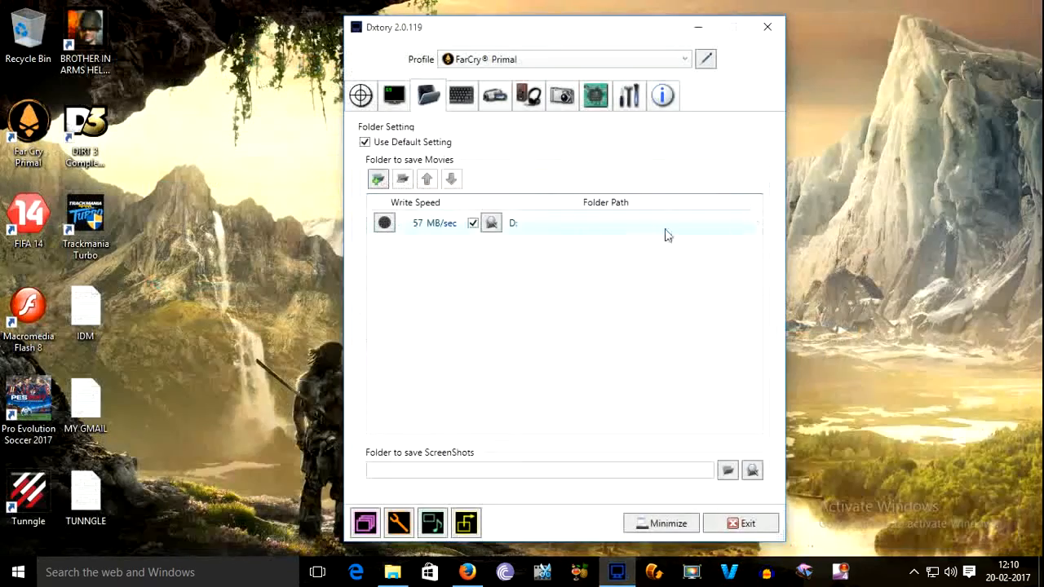
Change the folder path for saving movies to C:.
right_click(513, 225)
left_click(509, 224)
right_click(510, 226)
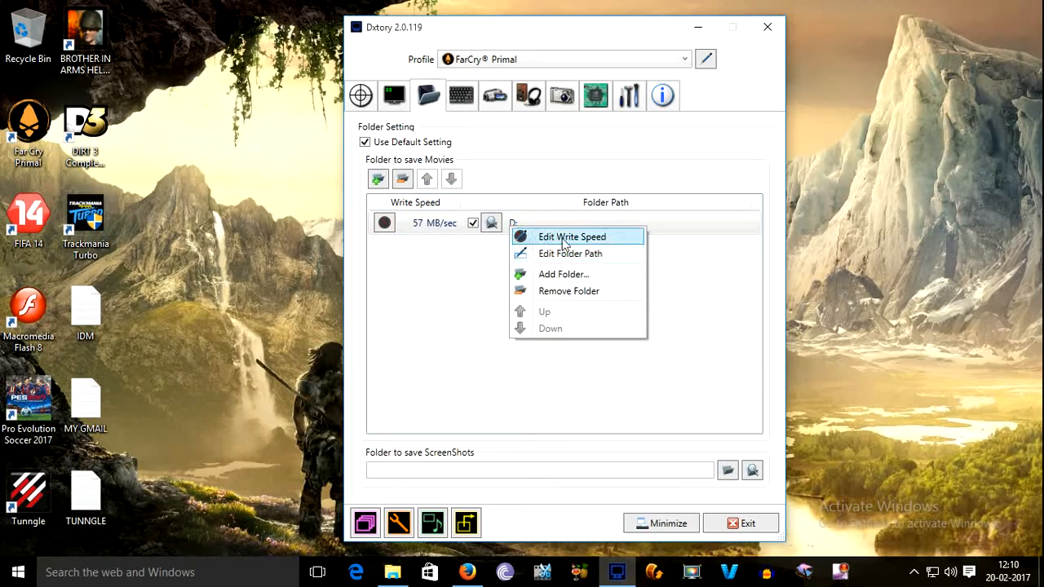
left_click(604, 258)
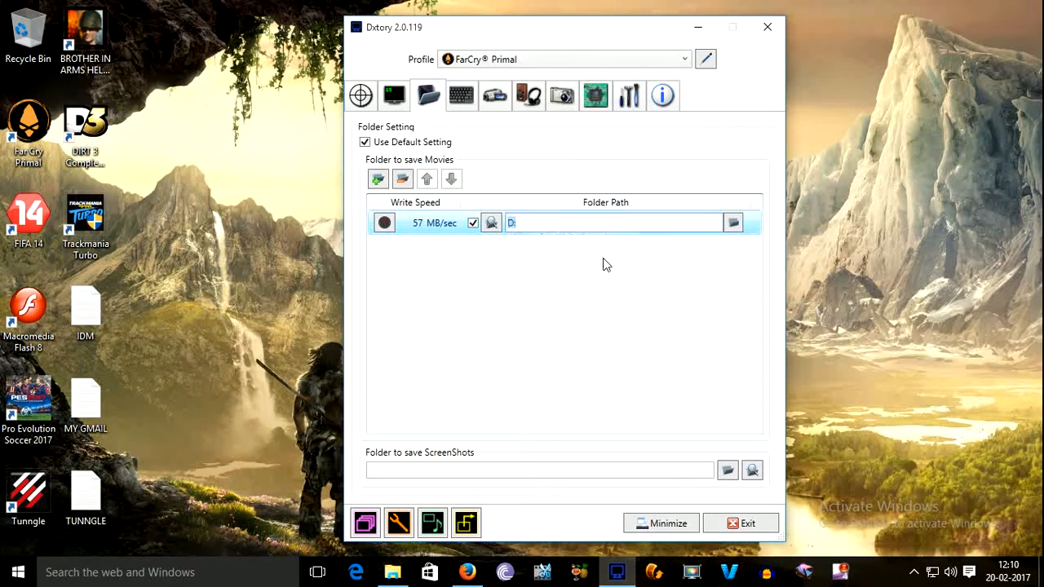
left_click(514, 226)
left_click(515, 224)
key("BackSpace")
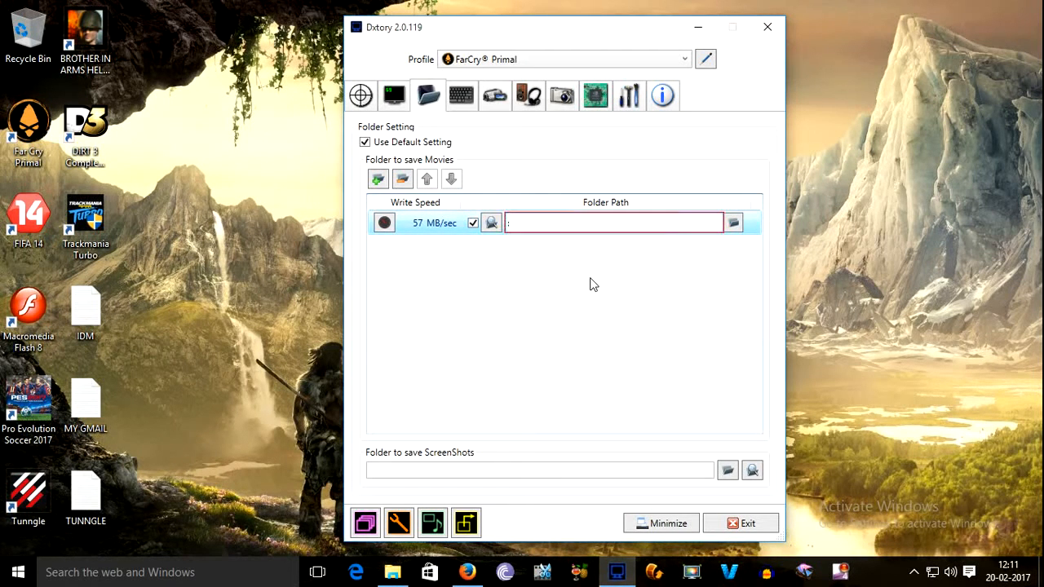
type("C:")
key("Return")
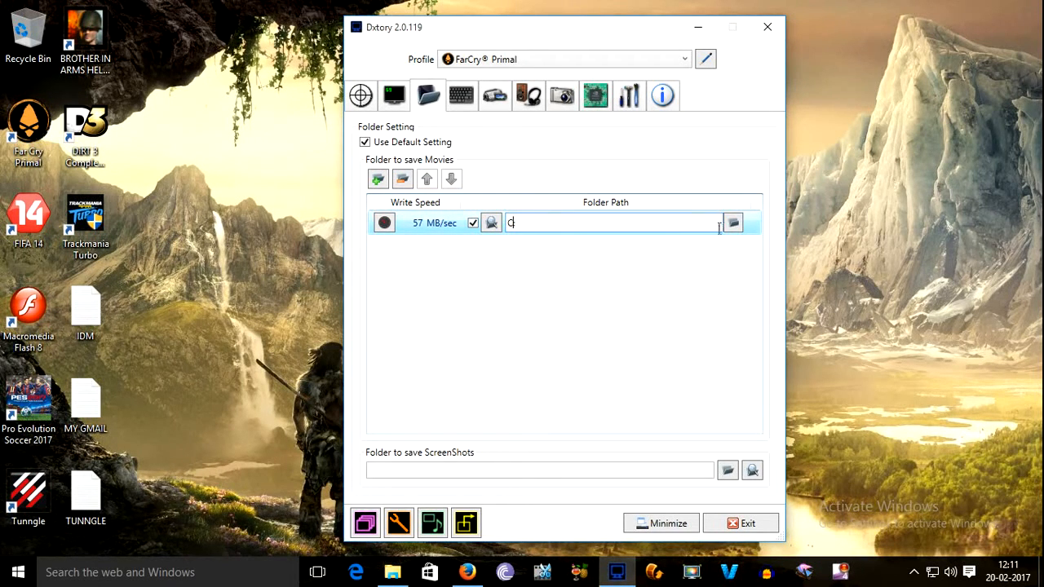
right_click(520, 282)
left_click(449, 285)
left_click(738, 228)
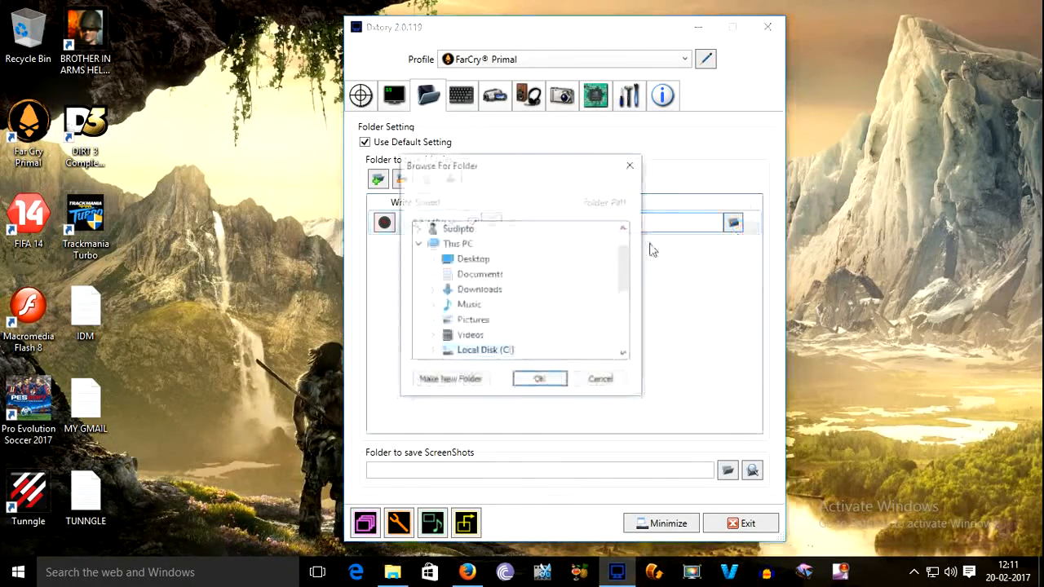
left_click(539, 378)
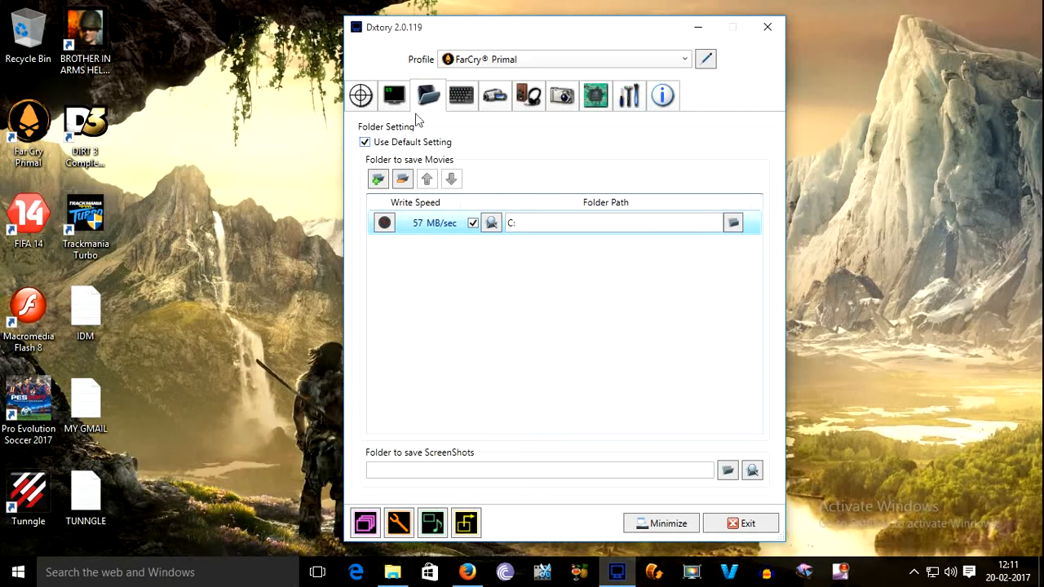
Review the hotkeys for movie capture, push-to-talk and screenshots.
left_click(463, 96)
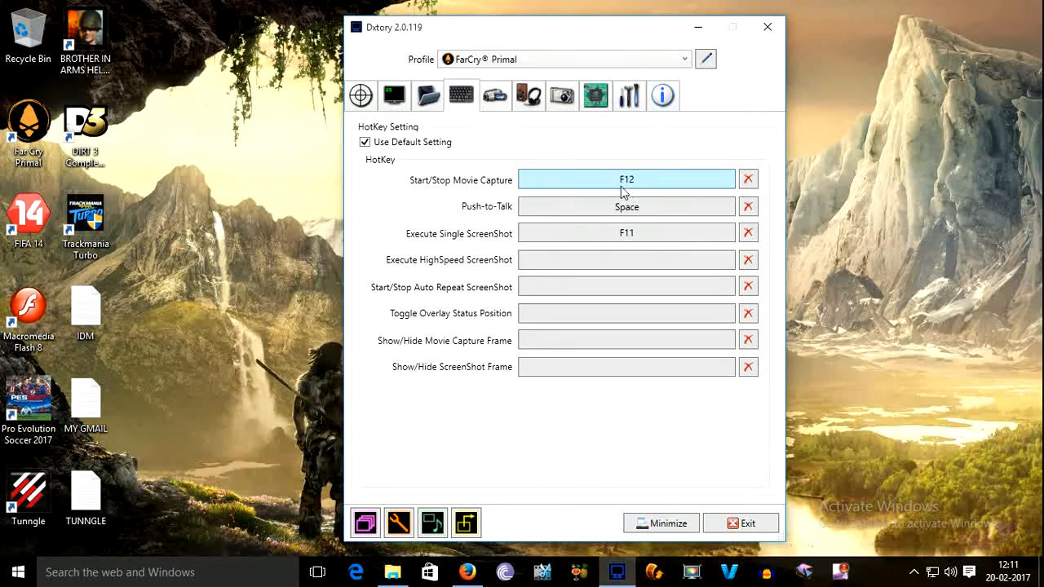
left_click(526, 213)
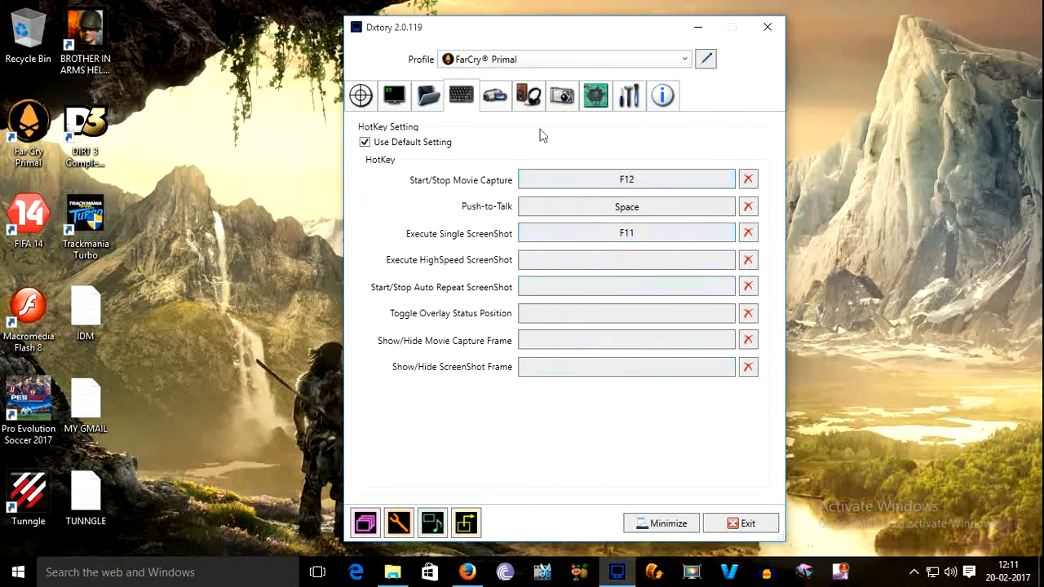
Open the movie settings and select Dxtory Video Codec as the video codec.
left_click(497, 99)
left_click_drag(552, 31, 519, 23)
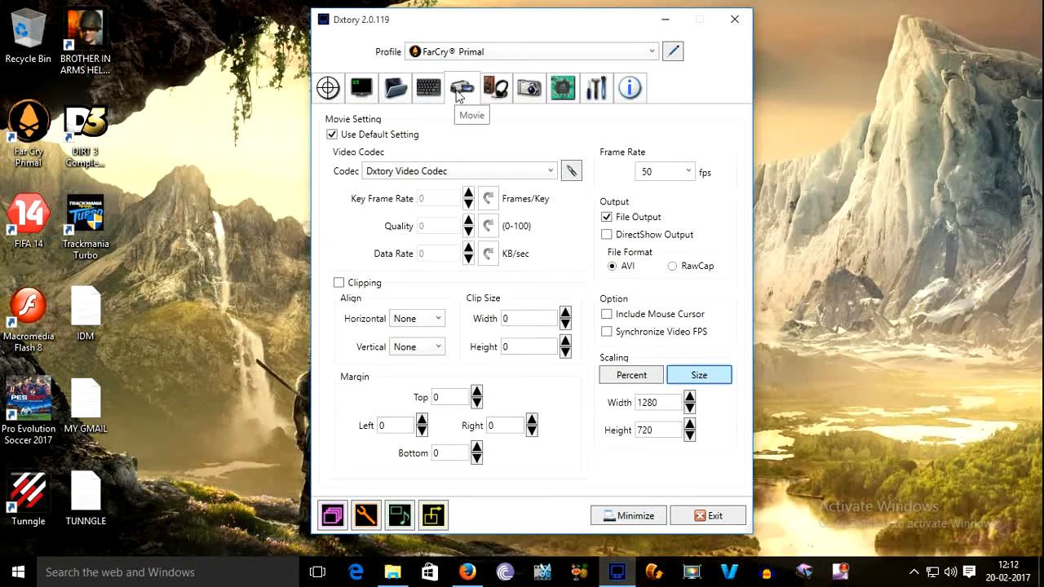
left_click(502, 175)
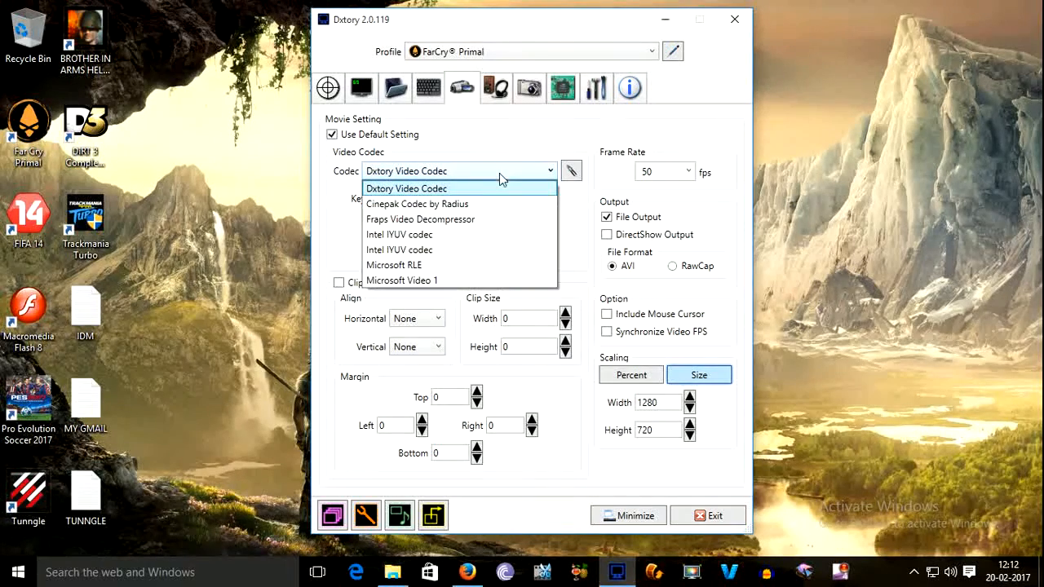
left_click(400, 189)
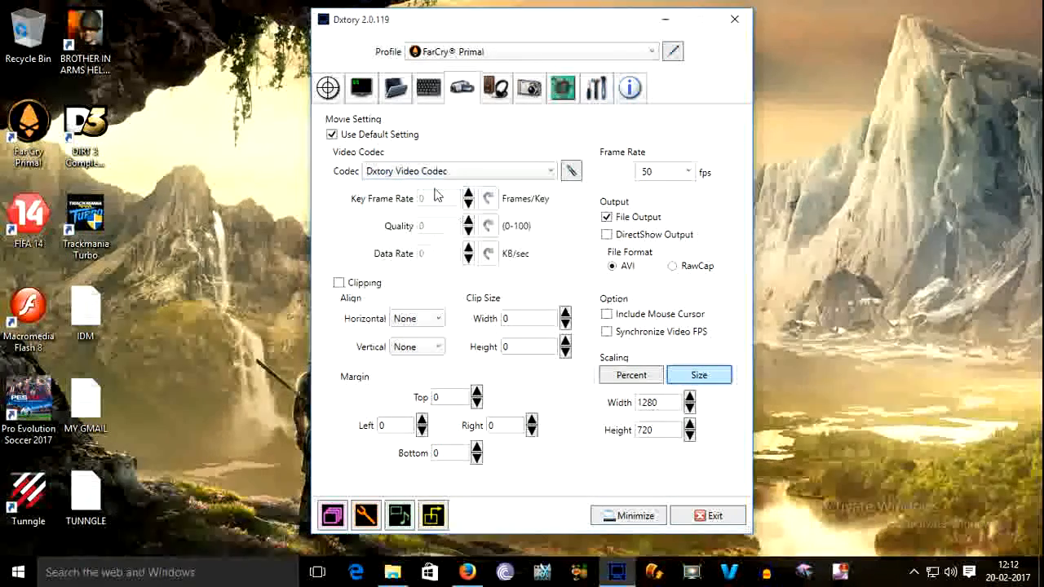
Try the other quality formats of the Dxtory Video Codec and settle on YUV420(2x2) - Medium Quality.
left_click(571, 171)
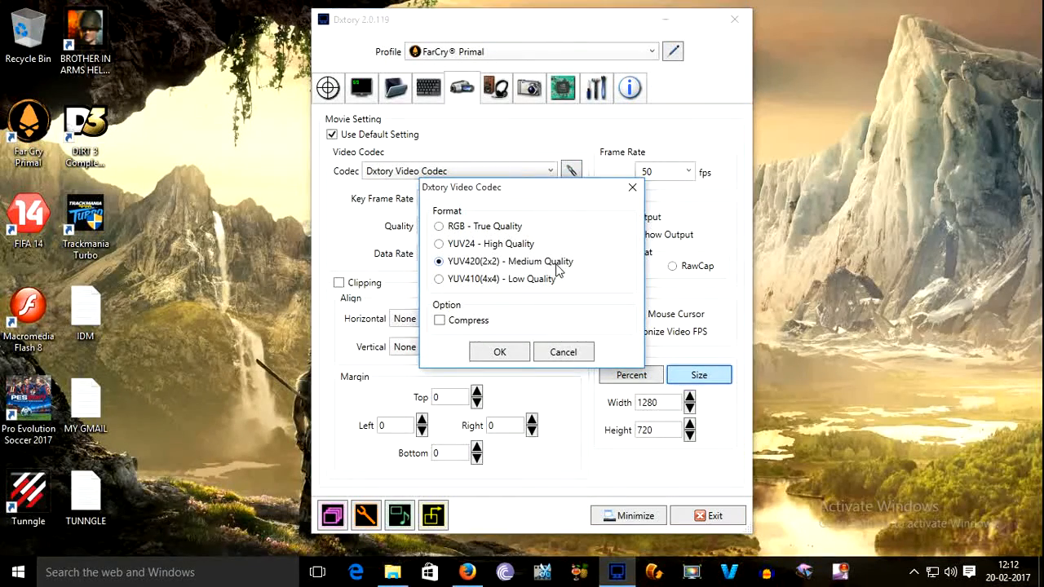
left_click(475, 282)
left_click(504, 262)
left_click(468, 248)
left_click(454, 229)
left_click(455, 242)
left_click(455, 229)
left_click(454, 243)
left_click(454, 229)
left_click(454, 244)
left_click(451, 229)
left_click(454, 242)
left_click(444, 228)
left_click(444, 244)
left_click(443, 261)
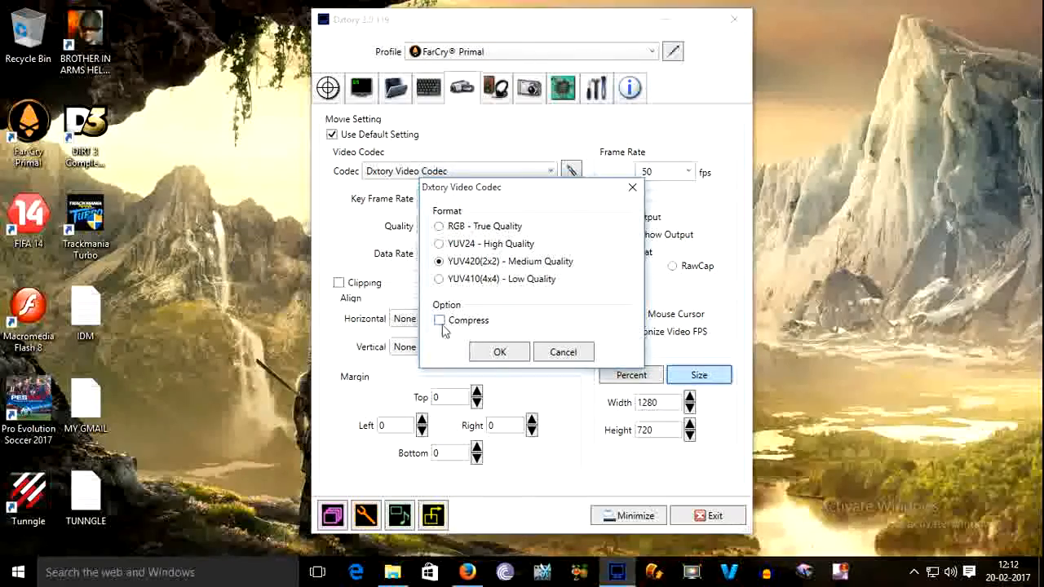
left_click(492, 351)
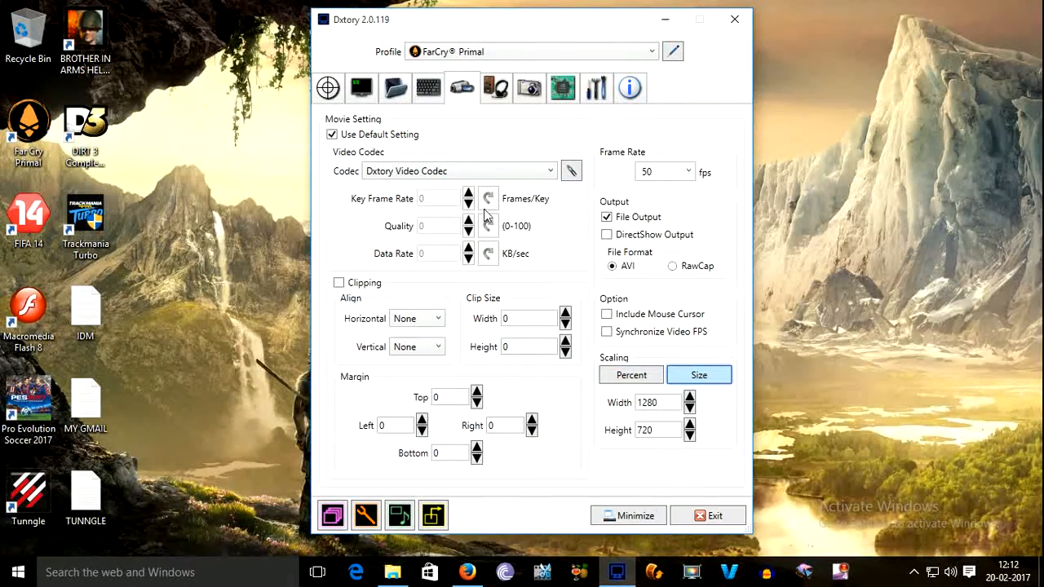
left_click(412, 171)
left_click(423, 181)
Try a movie frame rate of 120 fps and settle on 60 fps.
left_click(690, 171)
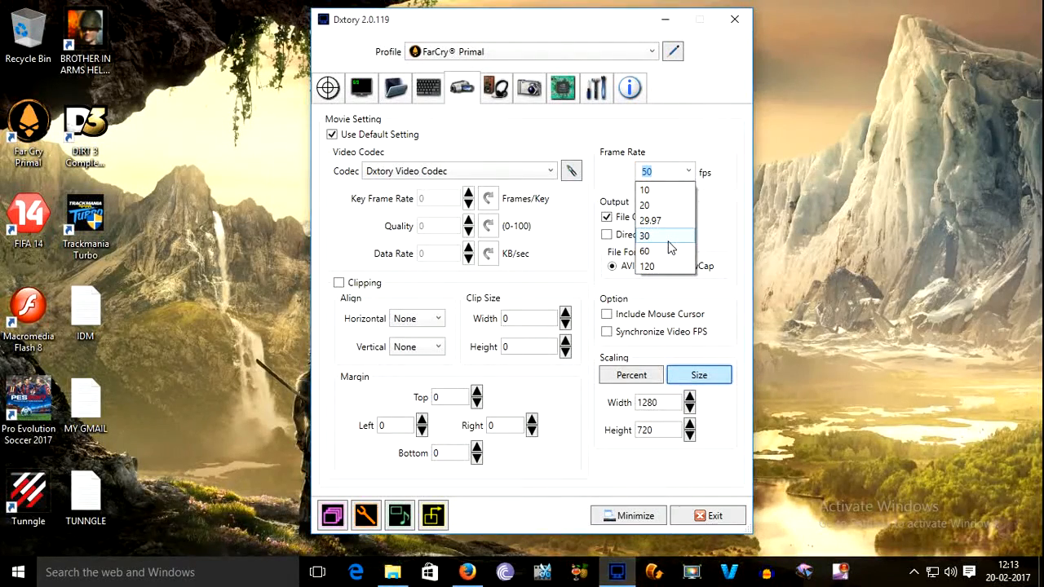
left_click(667, 266)
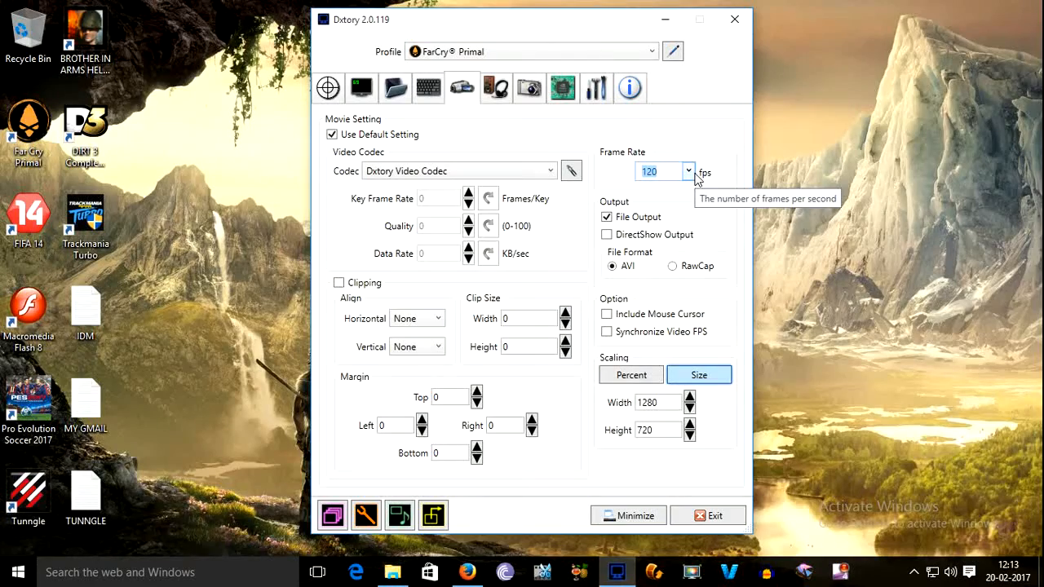
left_click(691, 177)
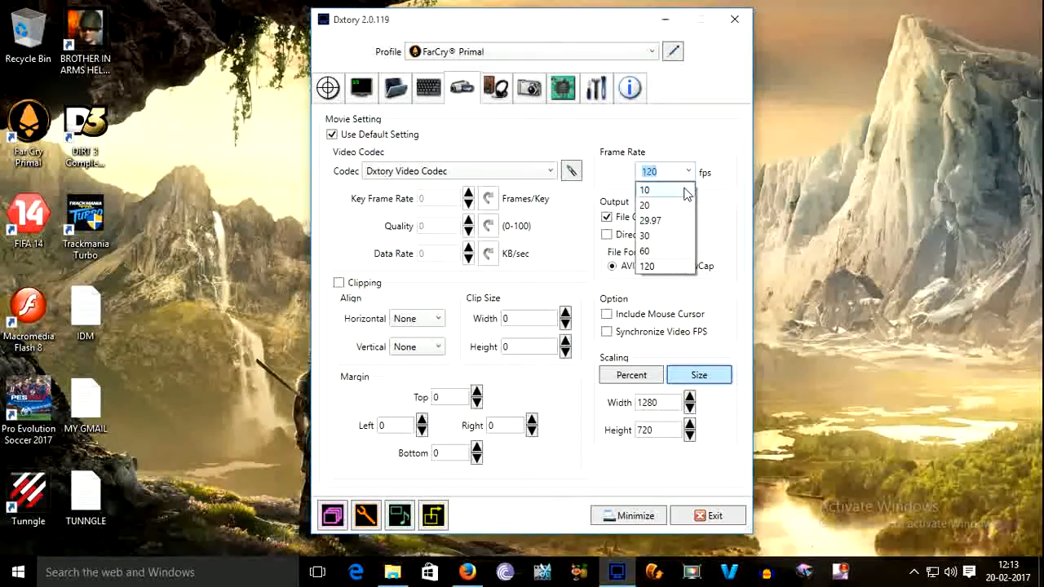
left_click(662, 250)
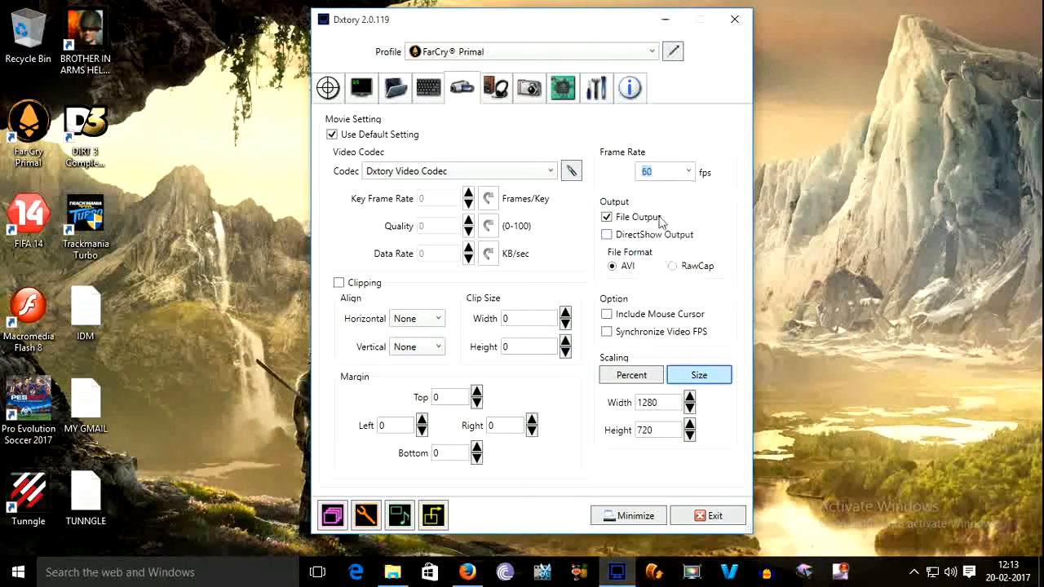
Try entering a custom movie frame rate, clear it and select 60 fps again.
left_click(690, 173)
left_click(691, 173)
type("123234")
key("BackSpace")
key("BackSpace")
key("BackSpace")
key("BackSpace")
key("BackSpace")
key("BackSpace")
left_click(690, 172)
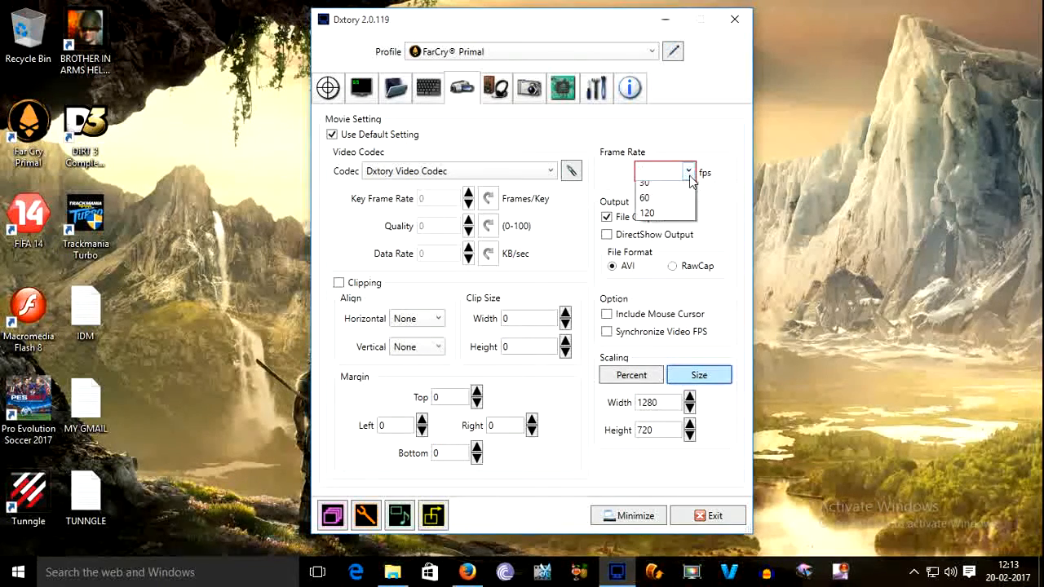
left_click(668, 250)
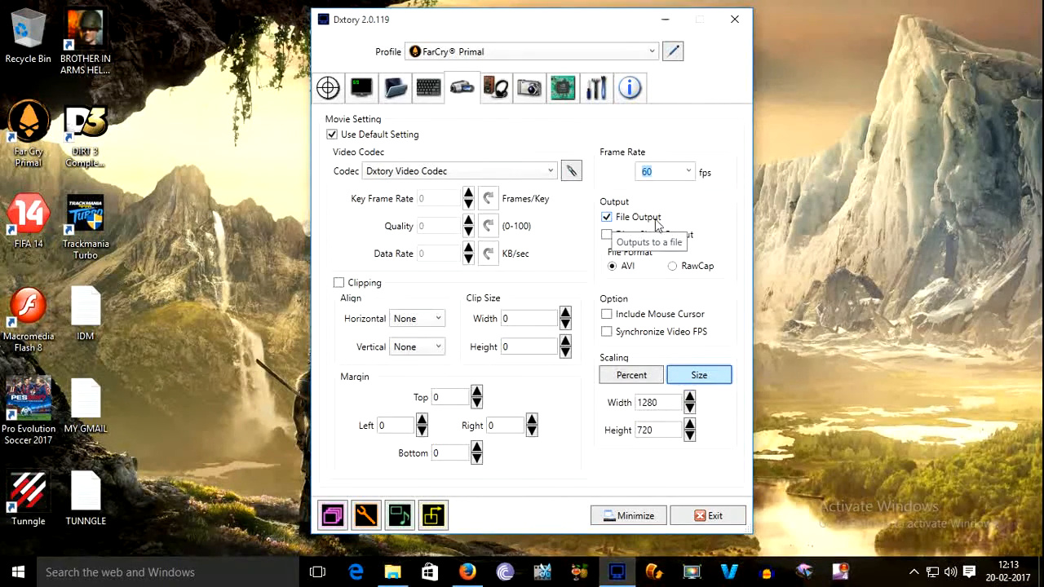
Try the DirectShow output and the RawCap file format with its converter, and return to AVI file output only.
left_click(644, 238)
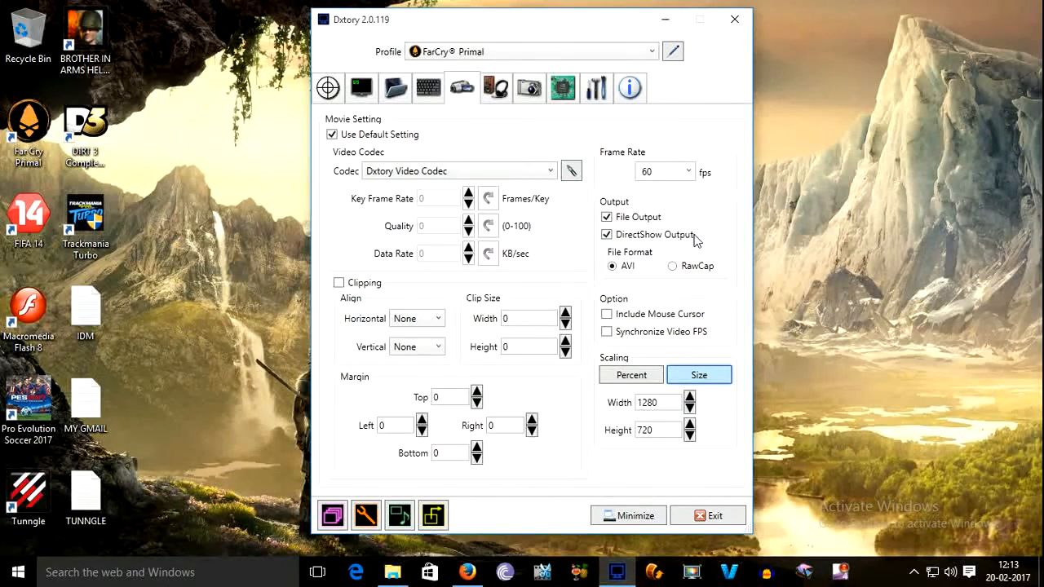
left_click(607, 235)
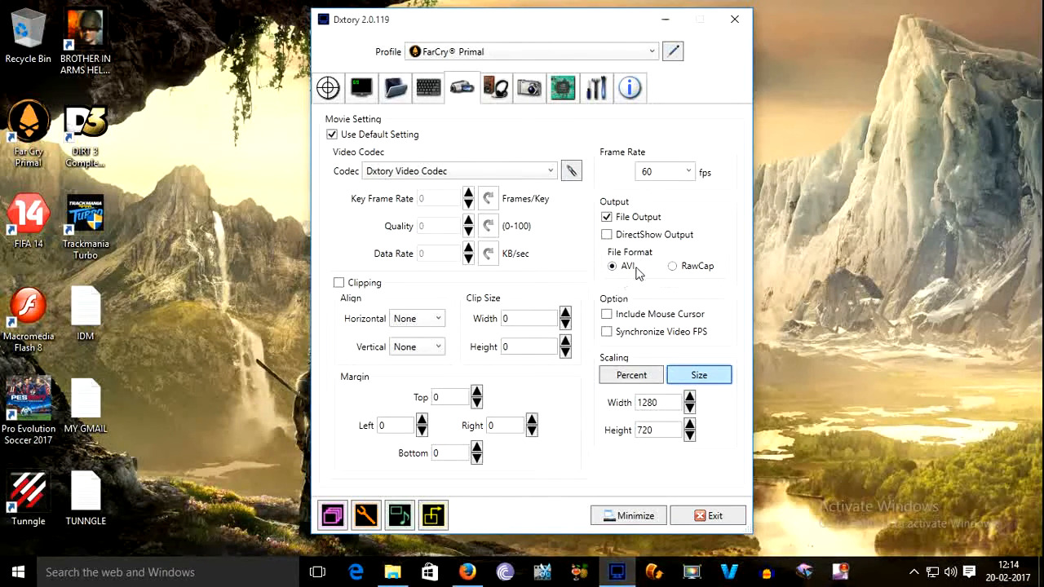
left_click(672, 268)
left_click(334, 517)
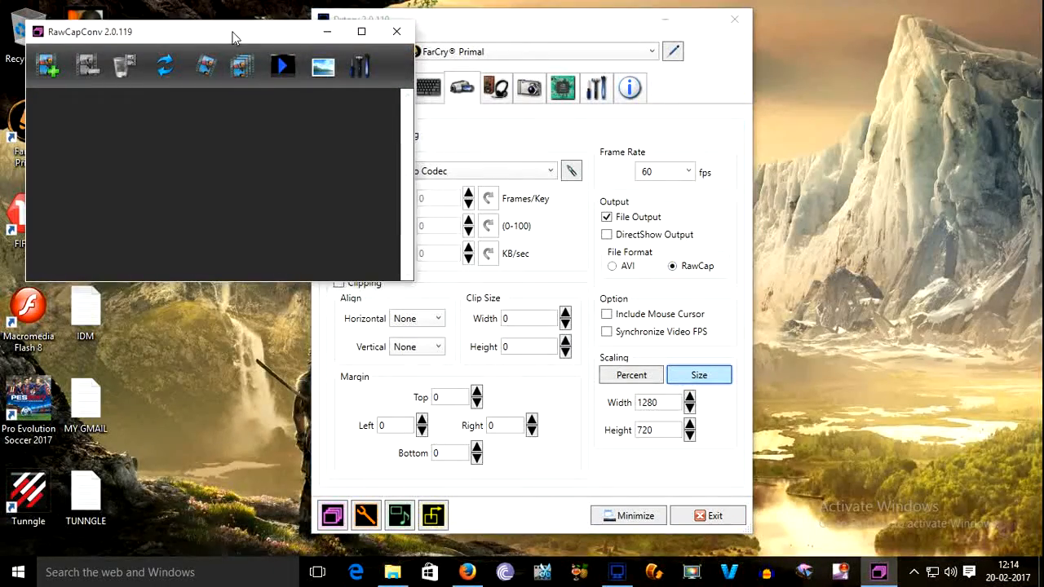
left_click(421, 49)
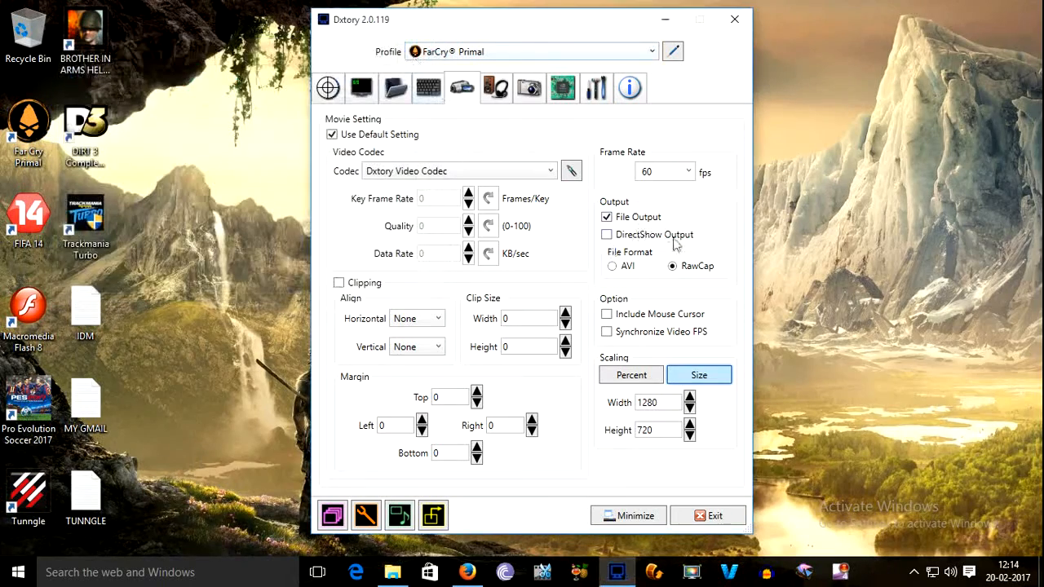
left_click(628, 268)
Try percent scaling at 100% and 50% for the movie, and return to size scaling of 1280 x 720.
left_click_drag(487, 22, 457, 8)
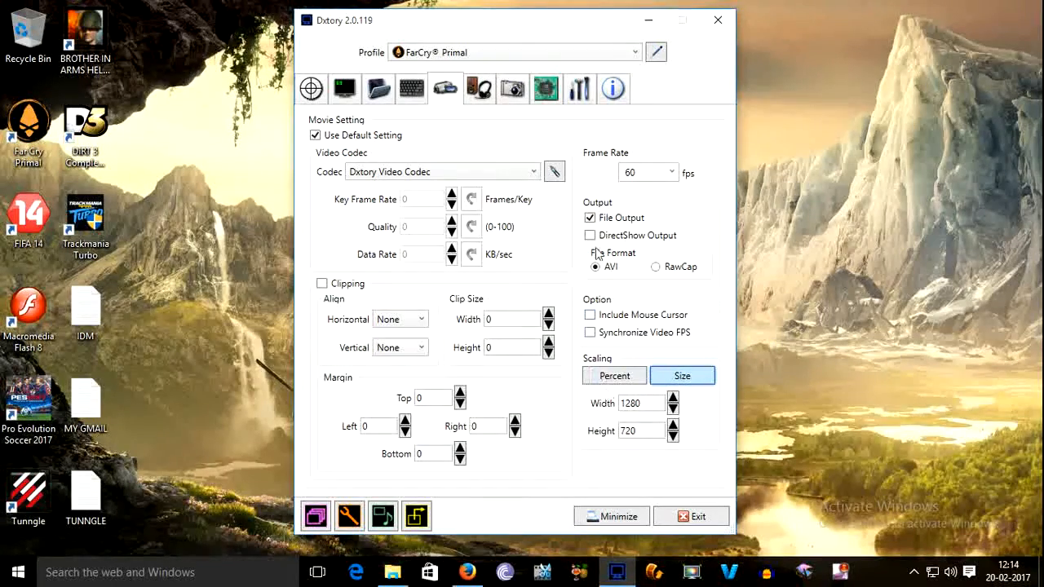
left_click_drag(597, 26, 576, 28)
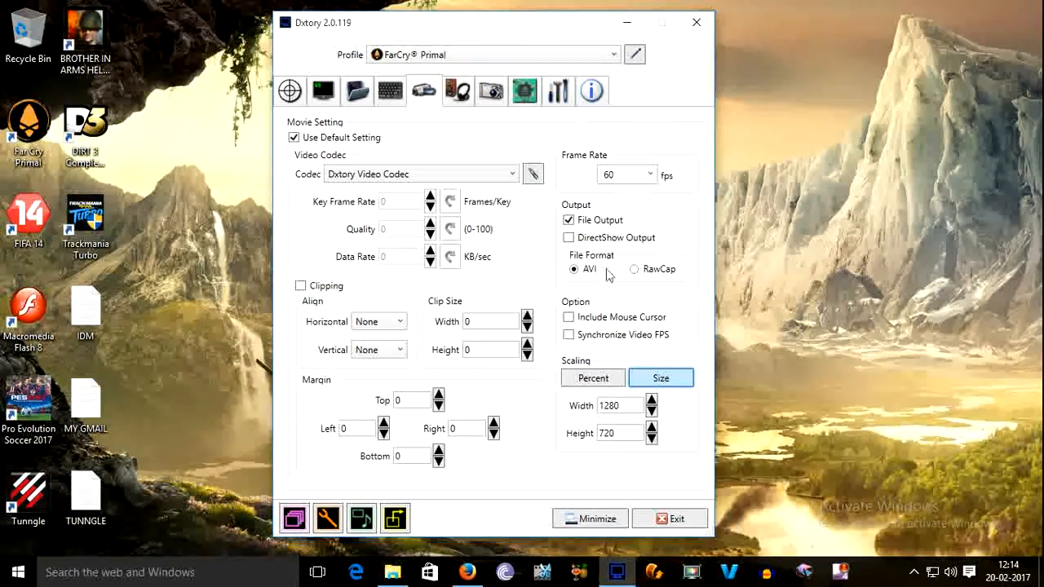
left_click(610, 380)
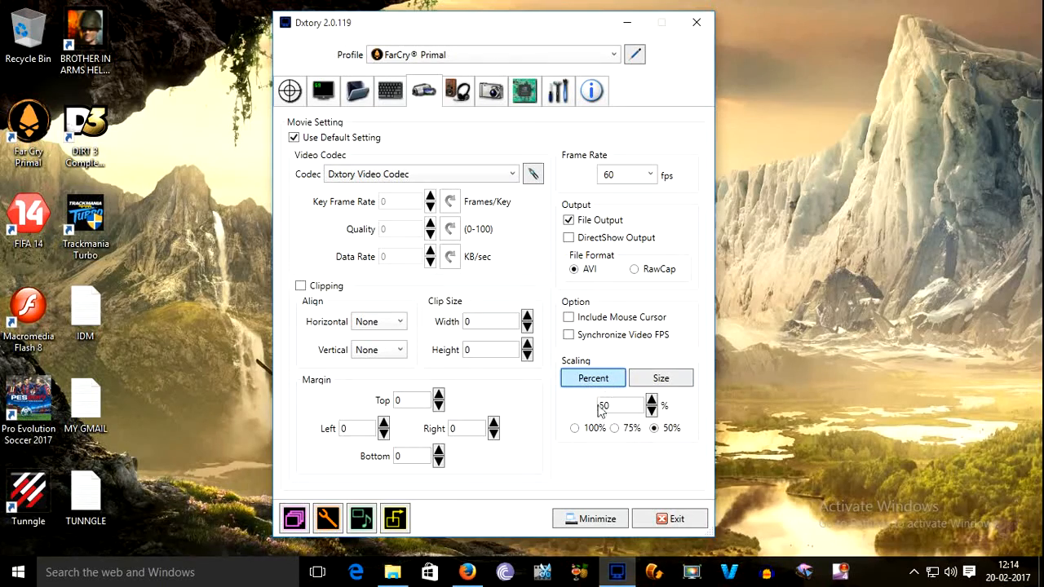
left_click_drag(620, 408, 601, 411)
left_click(595, 430)
left_click(654, 428)
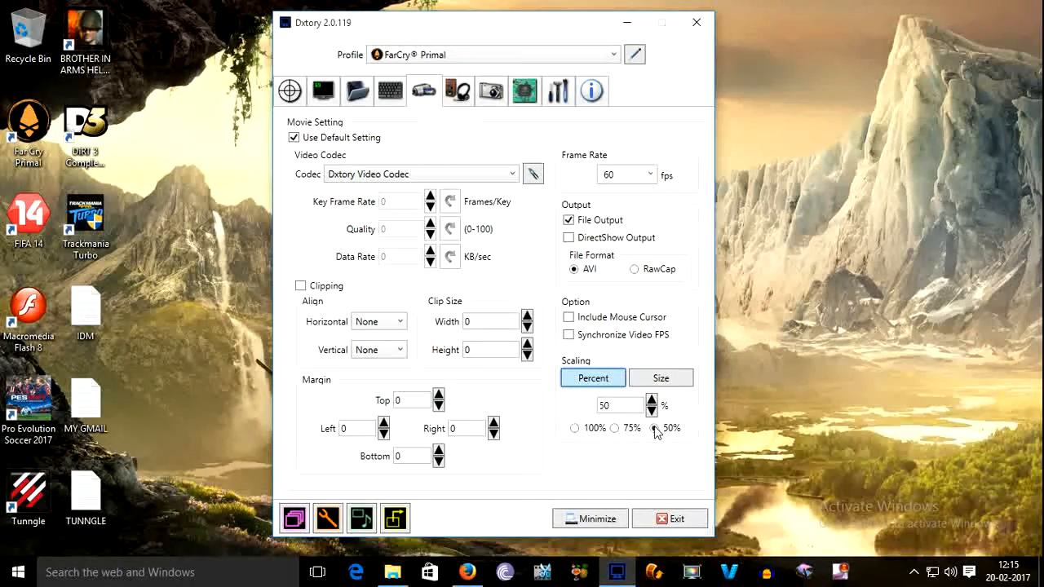
left_click(659, 381)
key("Tab")
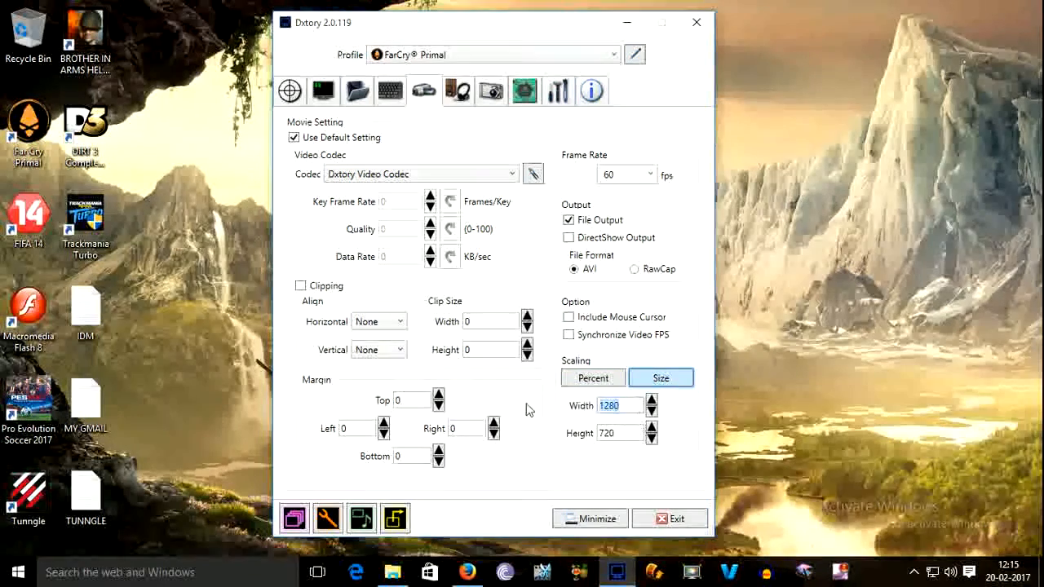
left_click(629, 407)
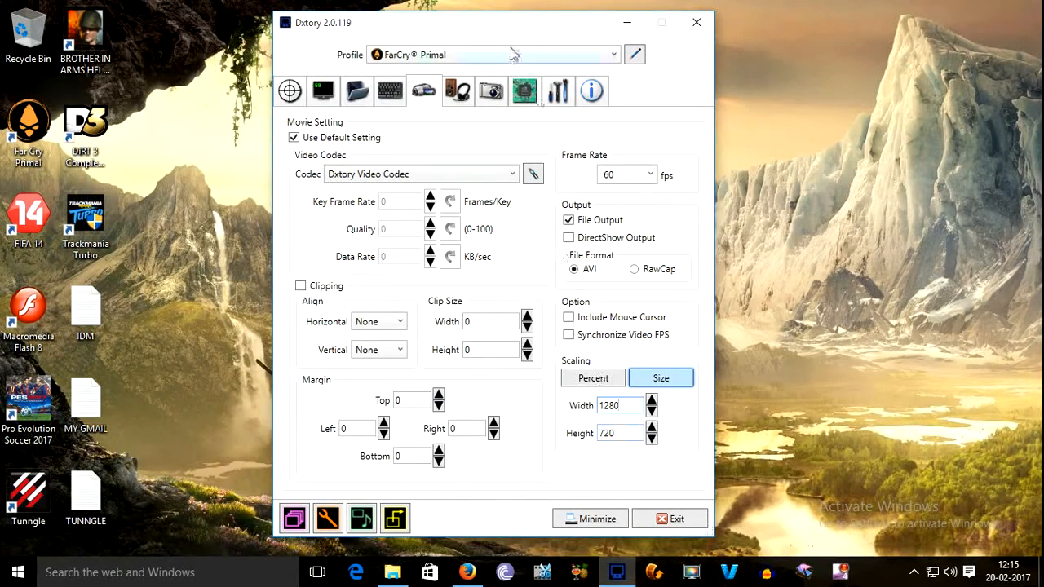
Open the audio settings and try adding and removing an audio stream.
left_click(462, 95)
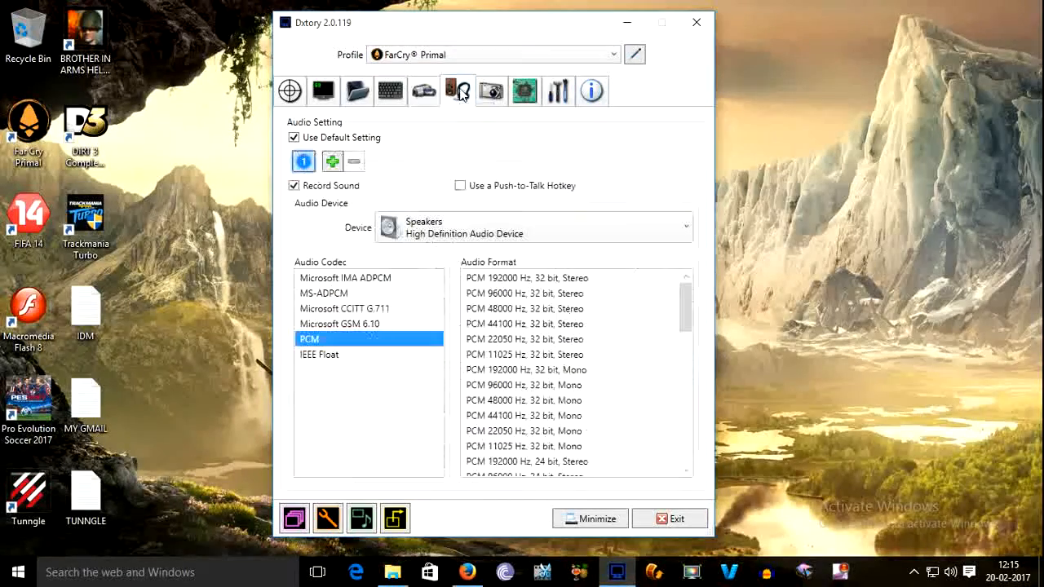
left_click_drag(352, 26, 311, 26)
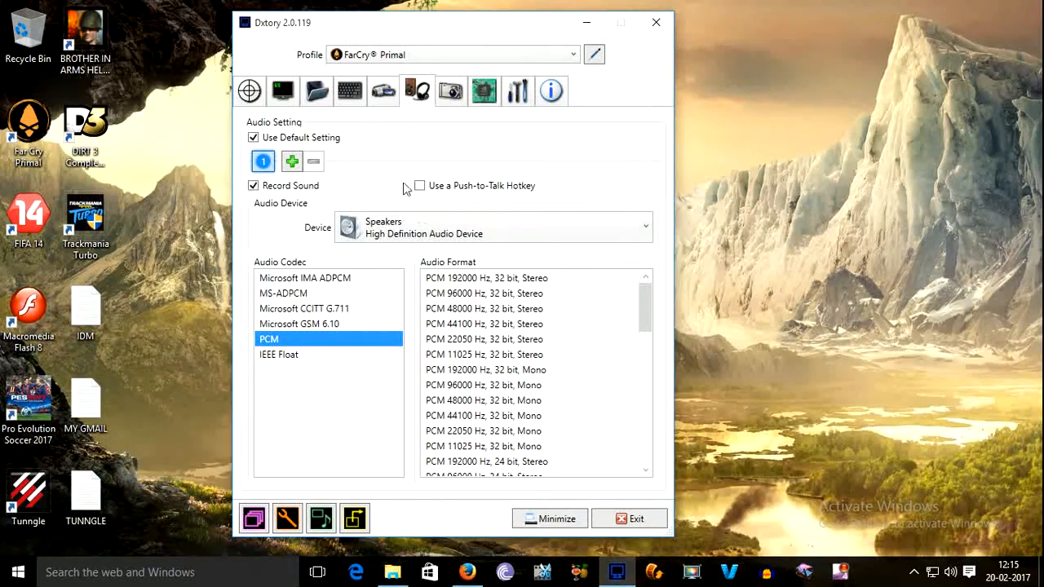
left_click(293, 163)
left_click(292, 163)
left_click(330, 165)
left_click(302, 163)
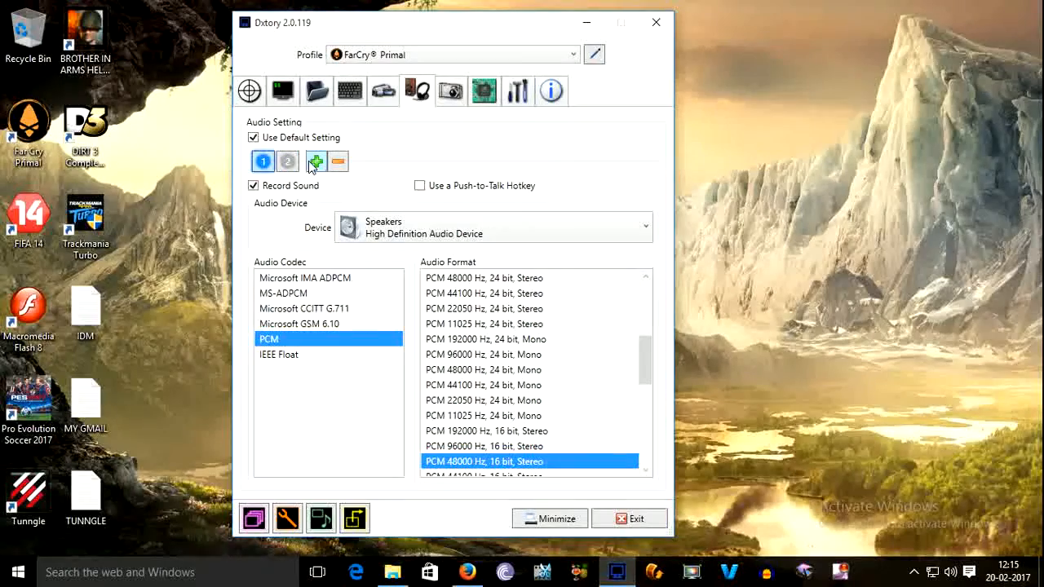
left_click(338, 164)
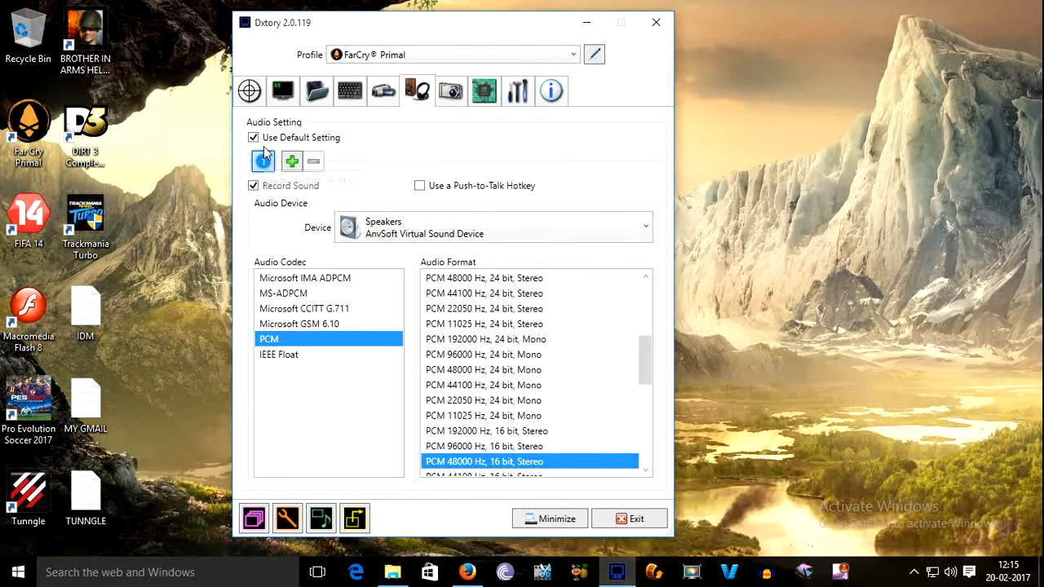
Set the recording device of the audio stream to Speakers, High Definition Audio Device.
left_click(447, 233)
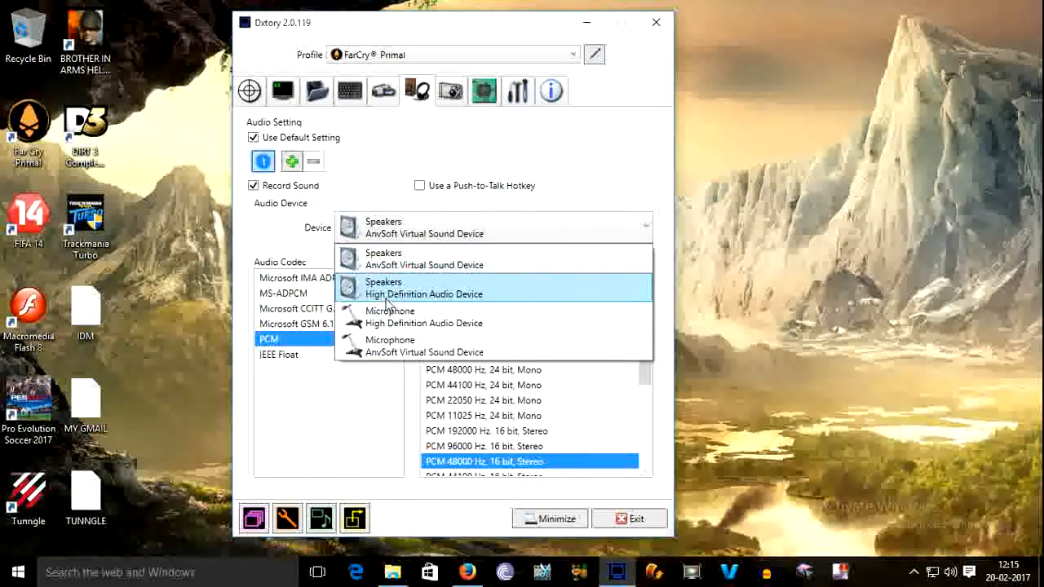
left_click(450, 300)
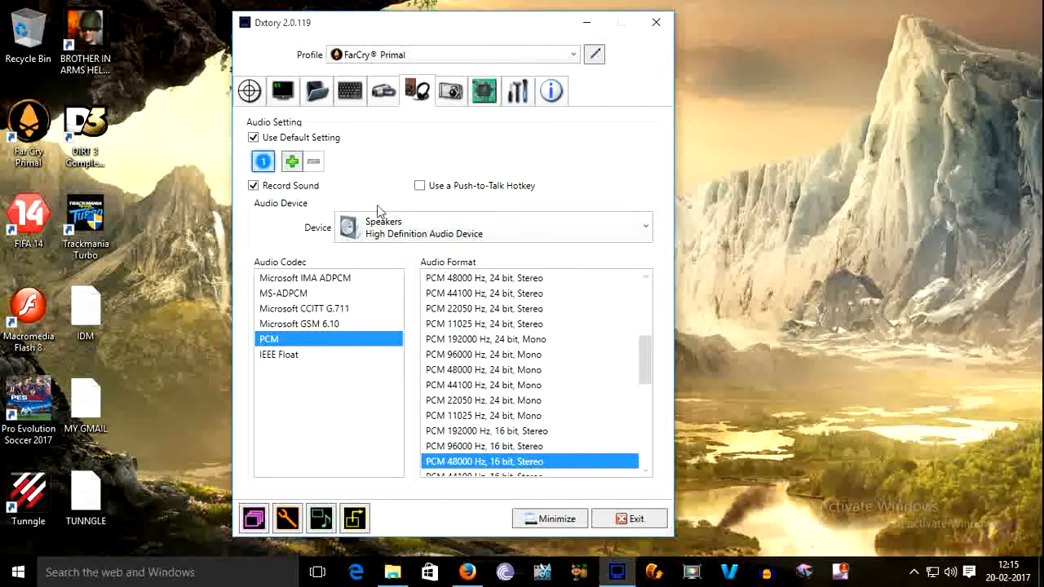
Try a second audio stream with Microphone, High Definition Audio Device as its device, and remove the stream again.
left_click(294, 163)
left_click(287, 161)
left_click(338, 162)
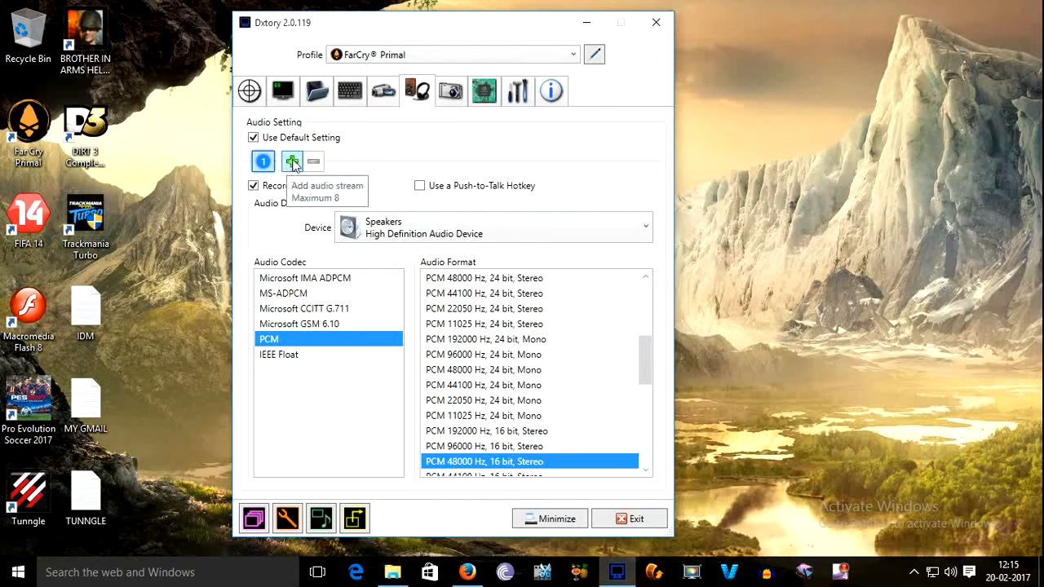
left_click(294, 163)
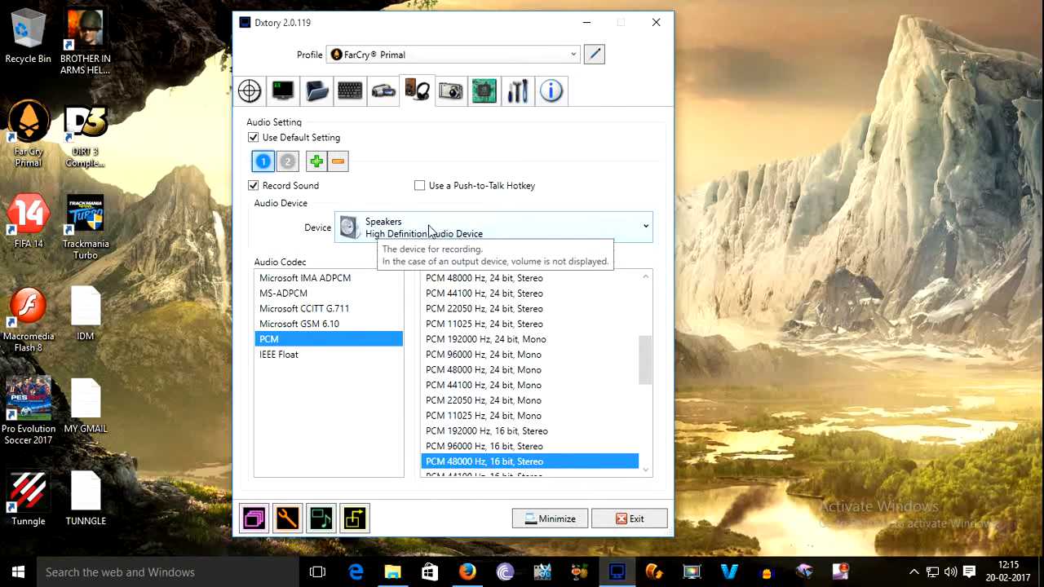
left_click(287, 161)
left_click(402, 236)
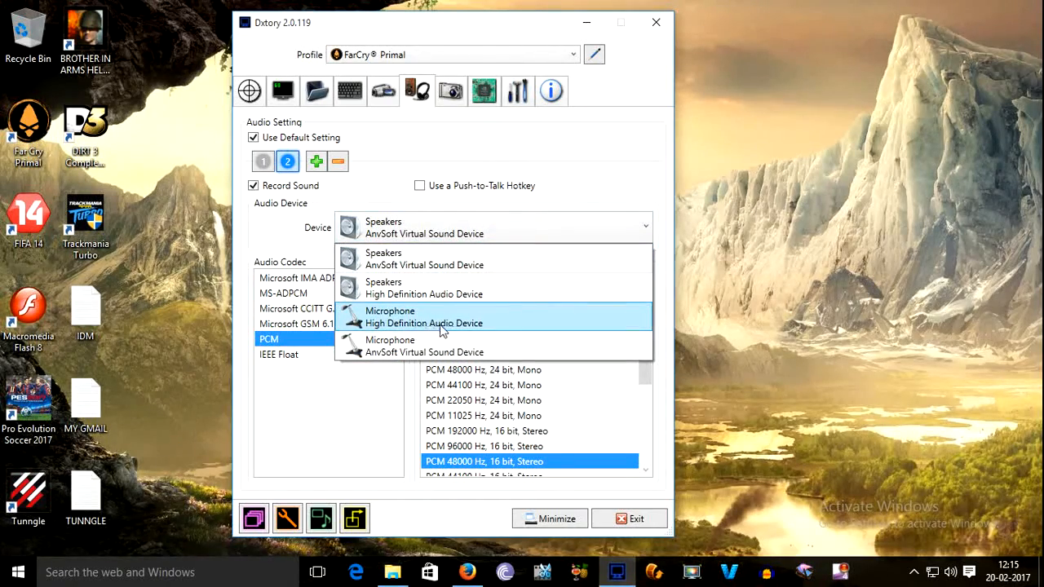
left_click(394, 317)
left_click(336, 163)
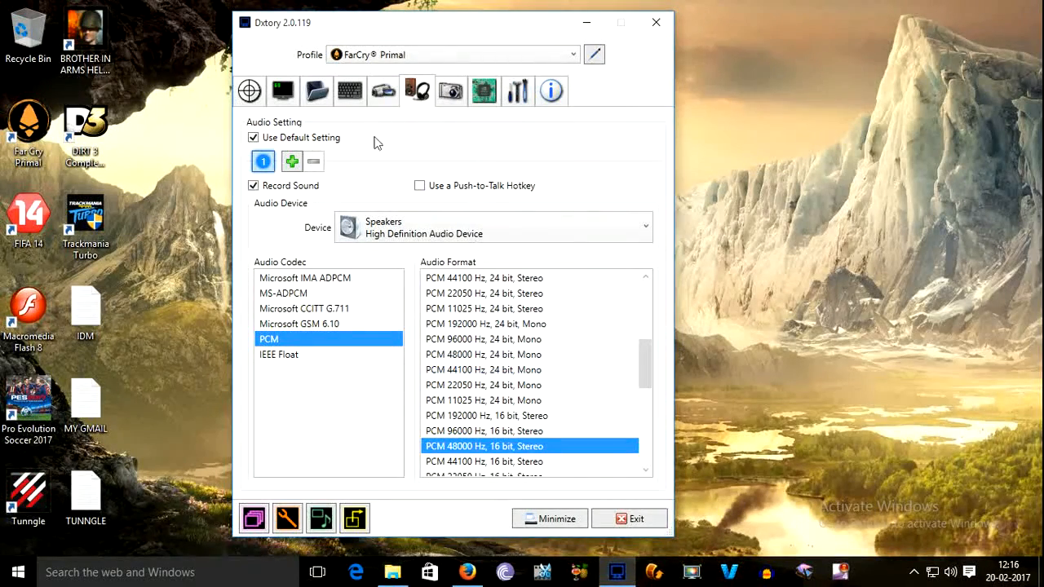
Open the screenshot settings and scale screenshots by size, with a width of 1280 and a height of 720.
left_click(450, 94)
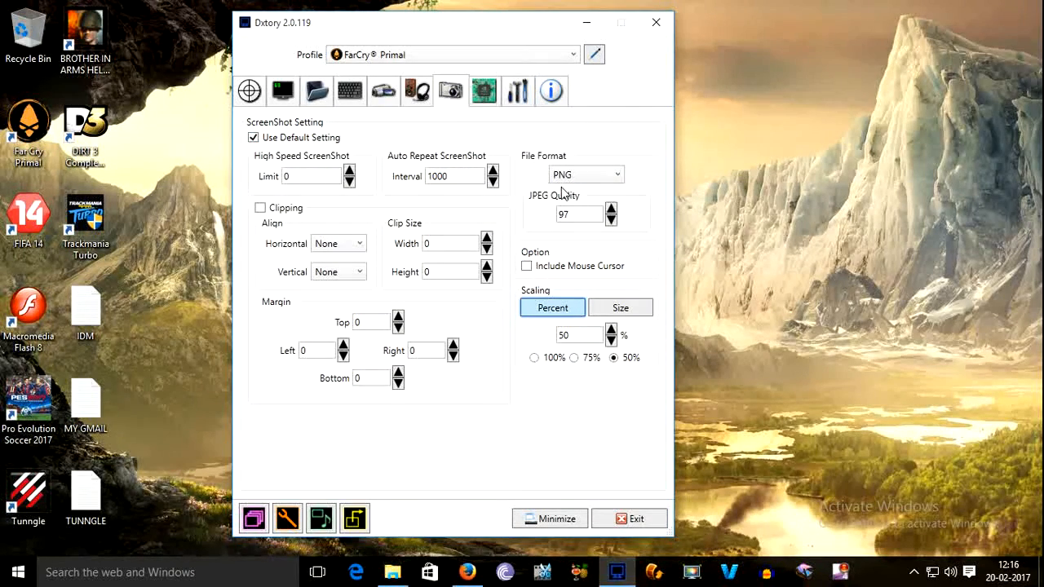
left_click(547, 360)
left_click(634, 313)
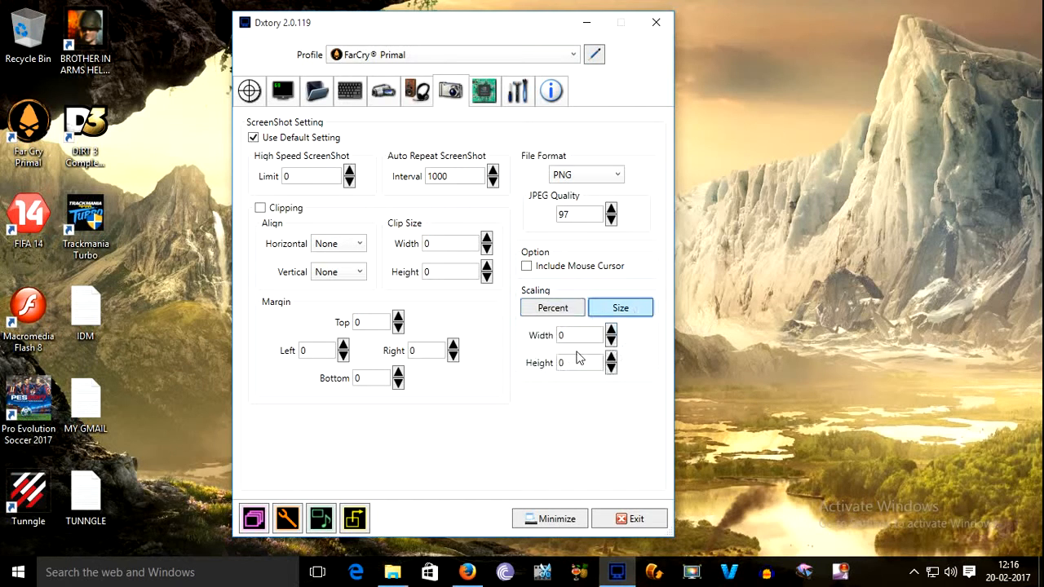
left_click(576, 336)
type("1280")
key("Tab")
type("720")
left_click(582, 335)
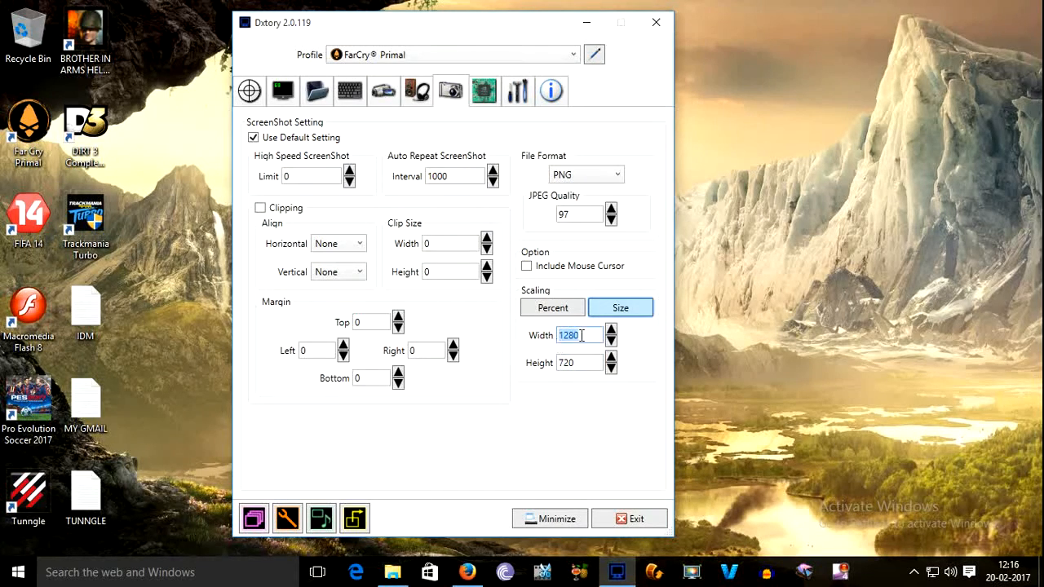
left_click(583, 365)
Set the screenshot file format to JPEG and adjust the JPEG quality.
left_click(564, 178)
left_click(567, 223)
left_click(561, 216)
left_click(612, 219)
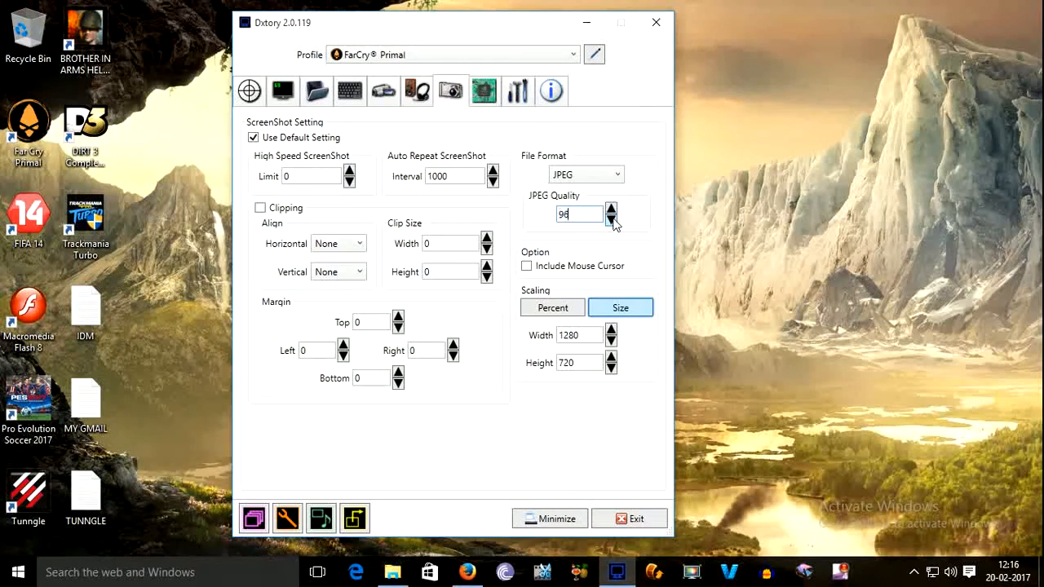
left_click(613, 210)
left_click(613, 209)
left_click(613, 209)
left_click(612, 219)
left_click(612, 209)
left_click(578, 215)
Open the advanced settings and select FarCry® Primal among the profiles.
left_click(486, 91)
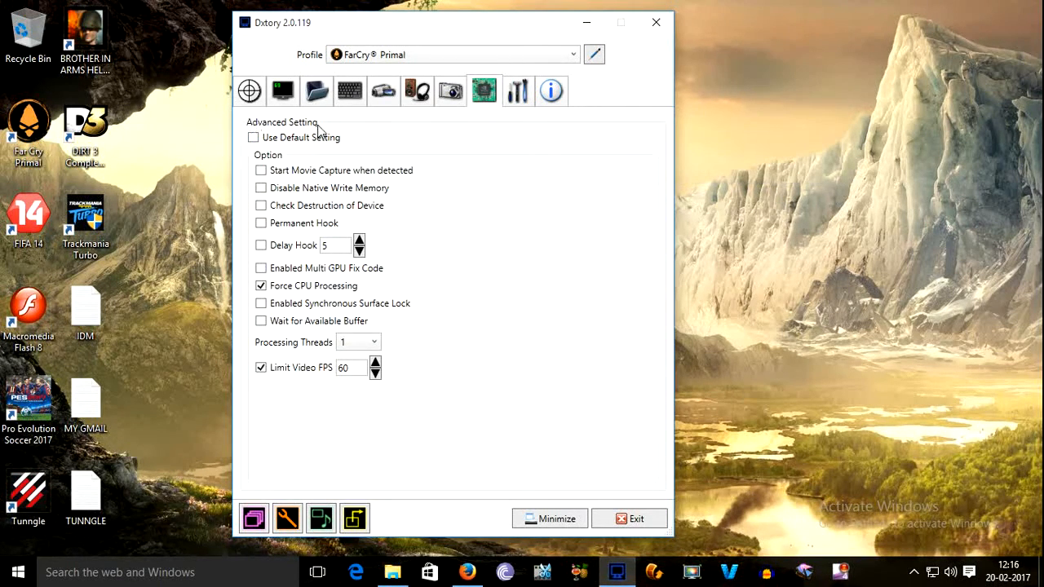
left_click(501, 58)
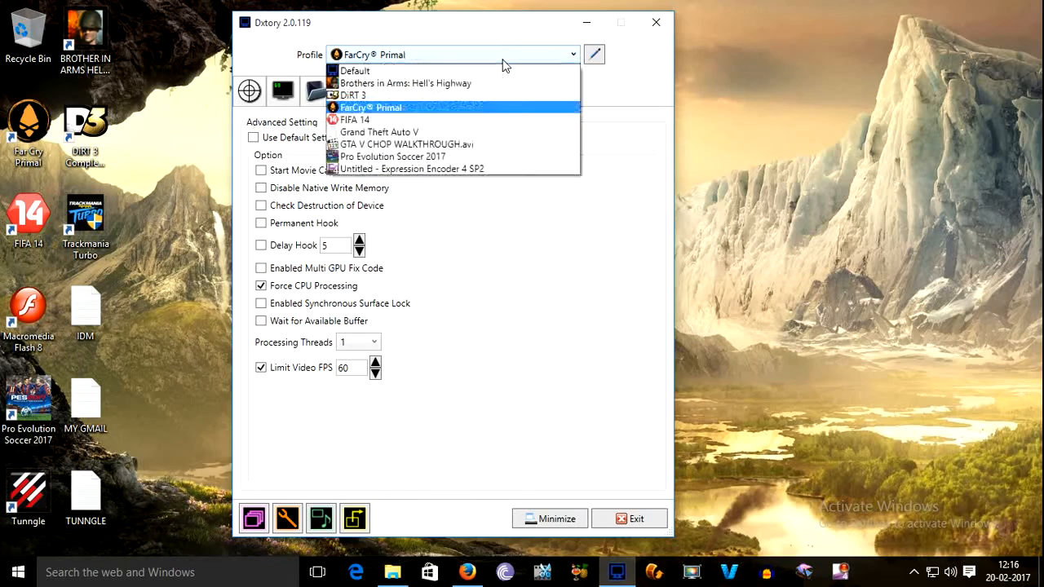
left_click(434, 109)
left_click(437, 60)
left_click(427, 31)
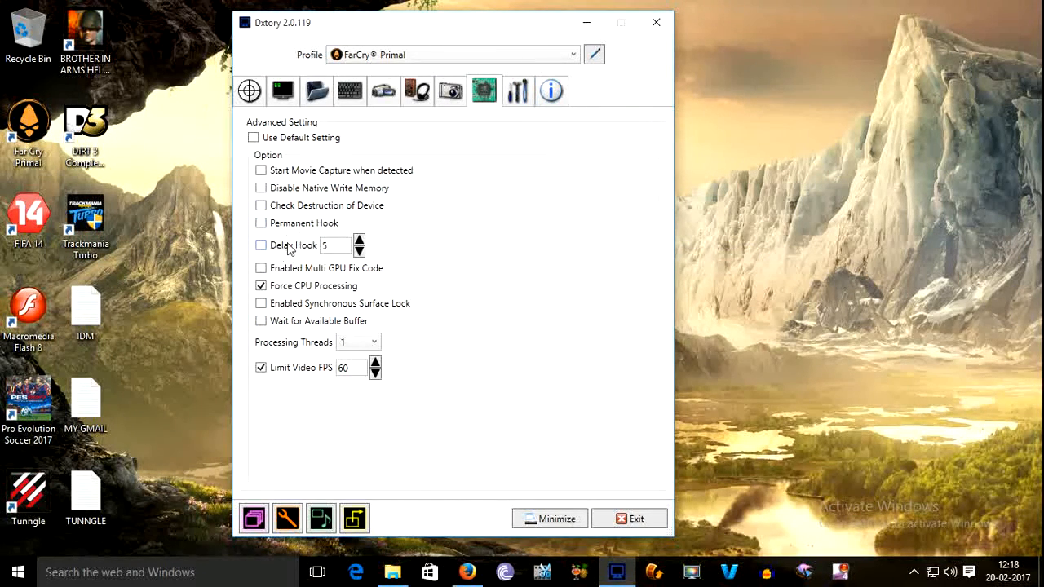
Try 2 processing threads in the advanced settings and return the number of threads to 1.
mouse_move(276, 278)
mouse_move(316, 274)
mouse_move(308, 292)
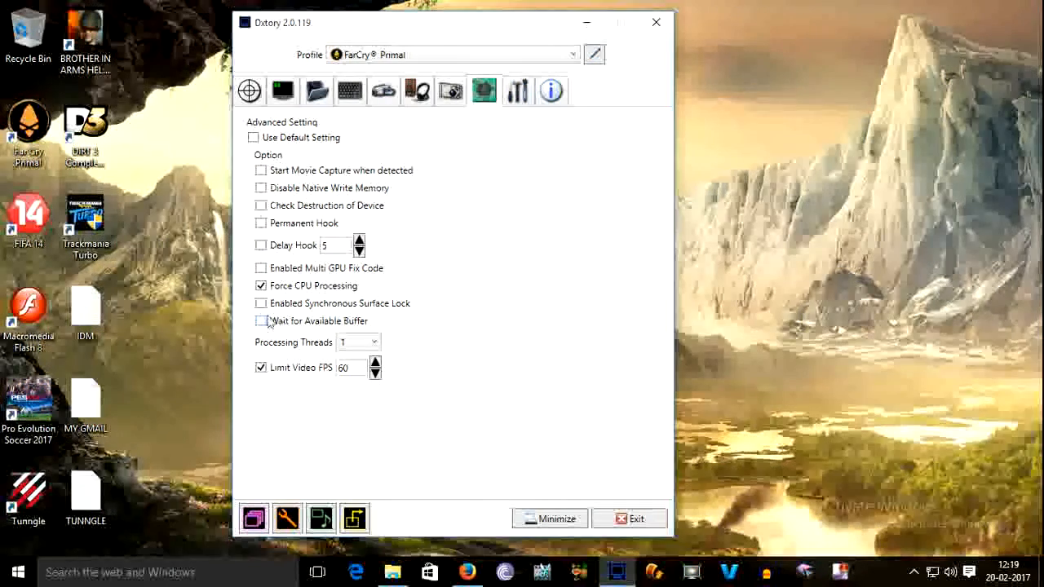
left_click(360, 342)
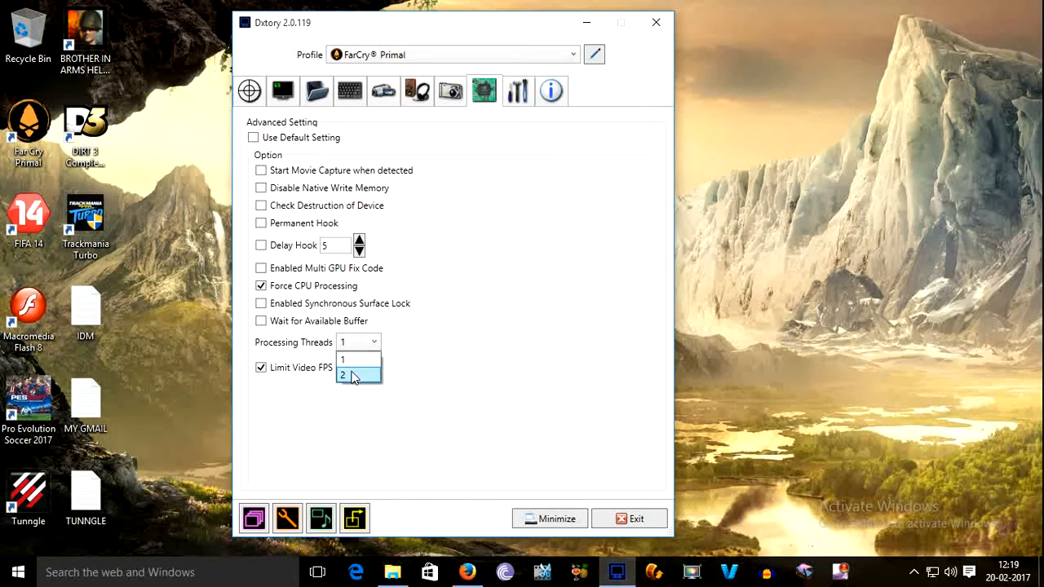
left_click(359, 361)
left_click(356, 347)
left_click(353, 360)
left_click(357, 343)
left_click(342, 374)
left_click(357, 343)
left_click(351, 360)
Stop the running Microsoft Expression Encoder screen capture.
left_click(914, 572)
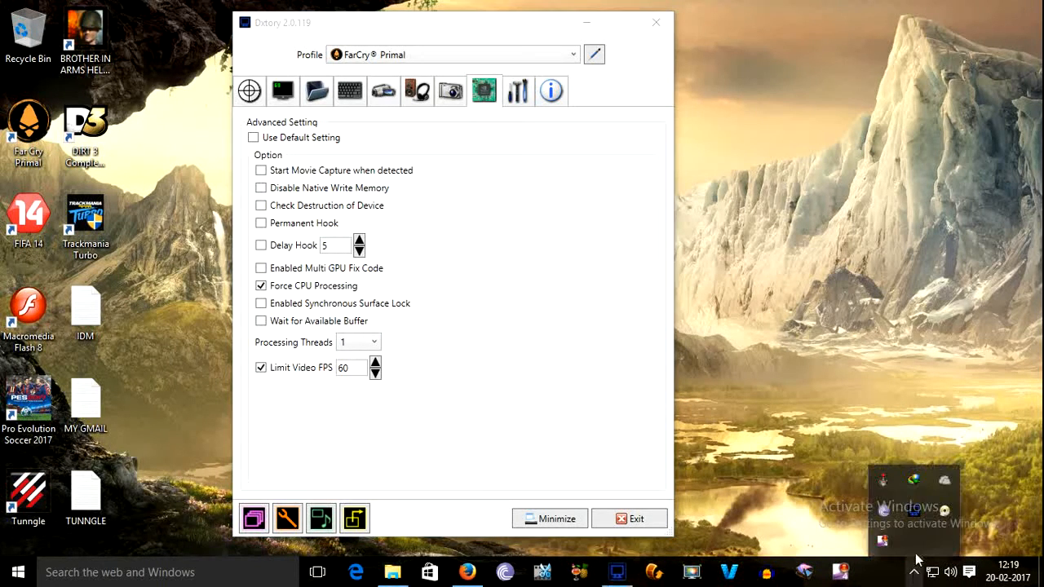
right_click(891, 538)
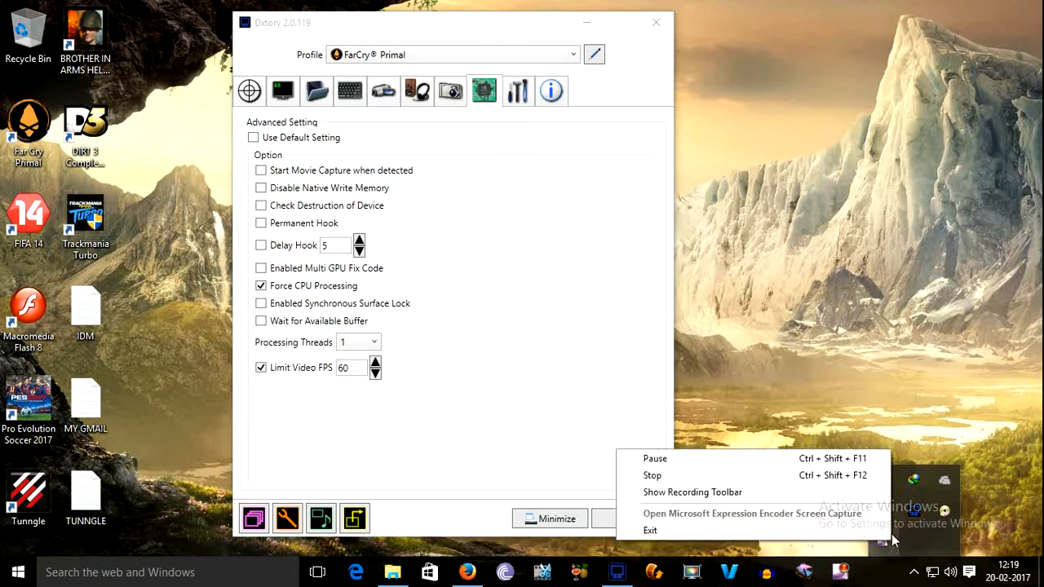
left_click(840, 475)
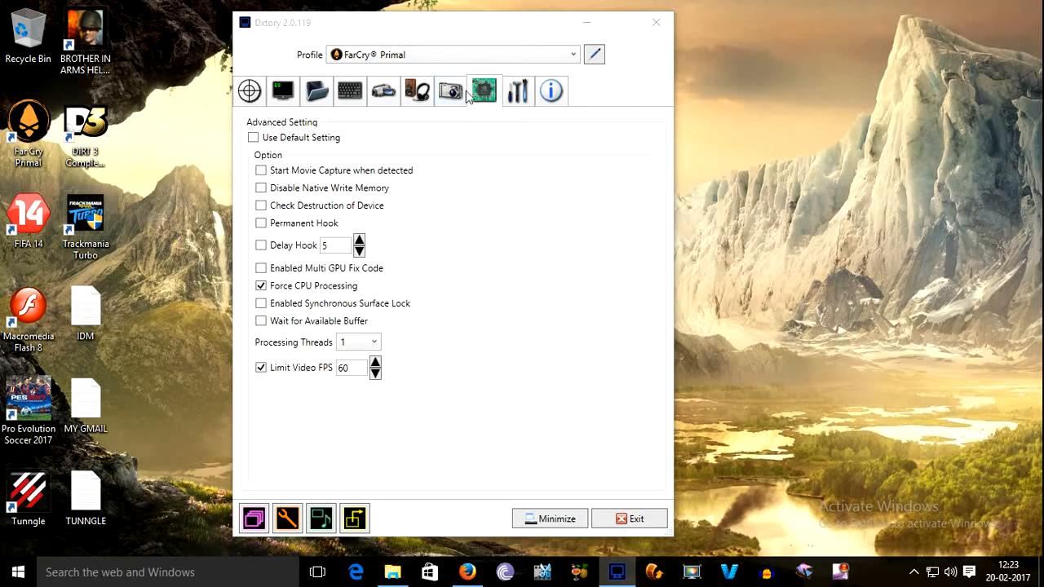
Review the global settings and the license information, highlighting the license status and expiry lines.
left_click(517, 90)
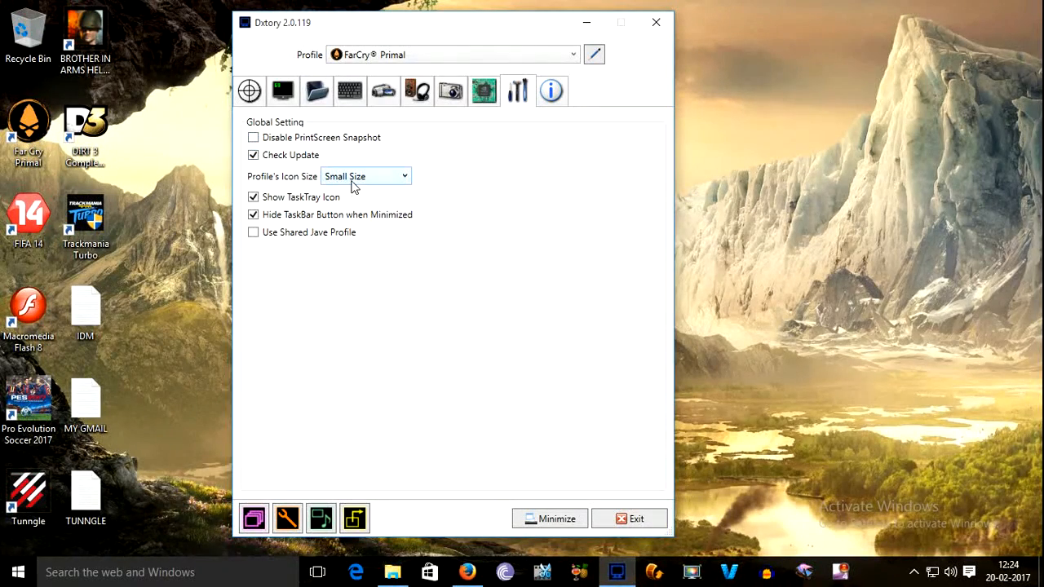
left_click(551, 92)
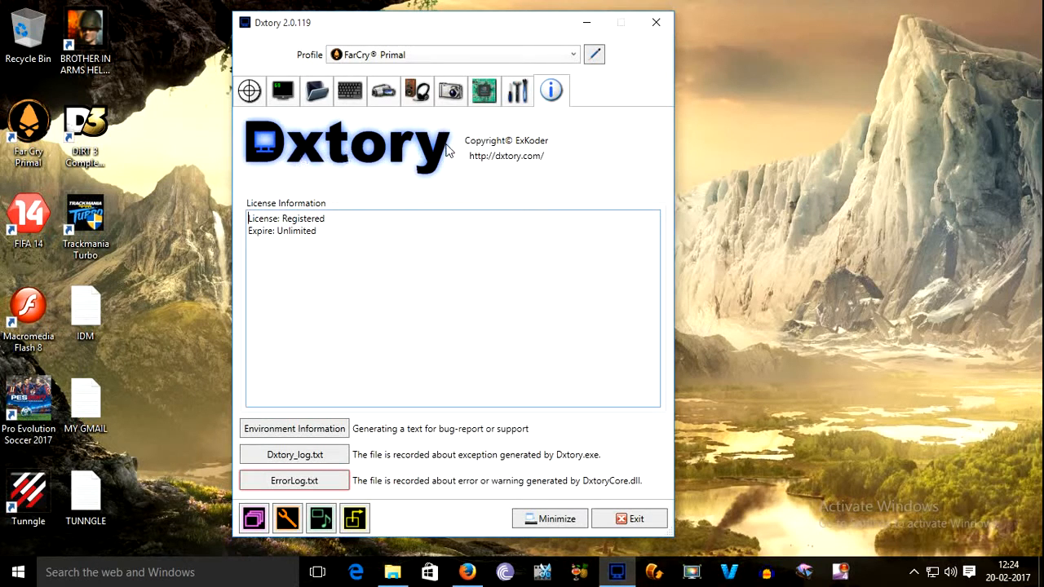
left_click_drag(327, 219, 255, 221)
left_click(333, 214)
left_click(327, 229)
left_click_drag(321, 231, 248, 230)
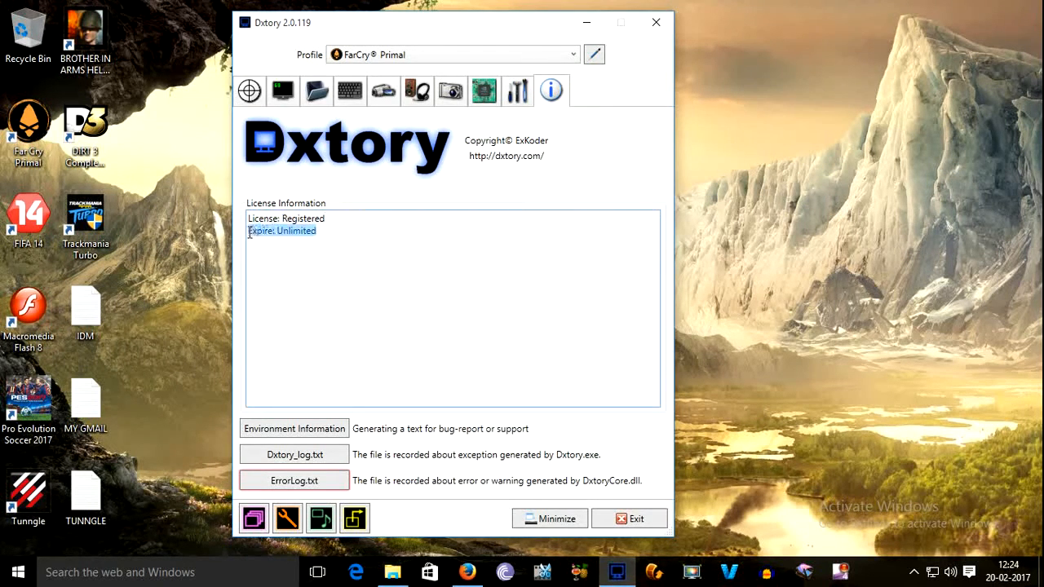
left_click(319, 229)
left_click(352, 248)
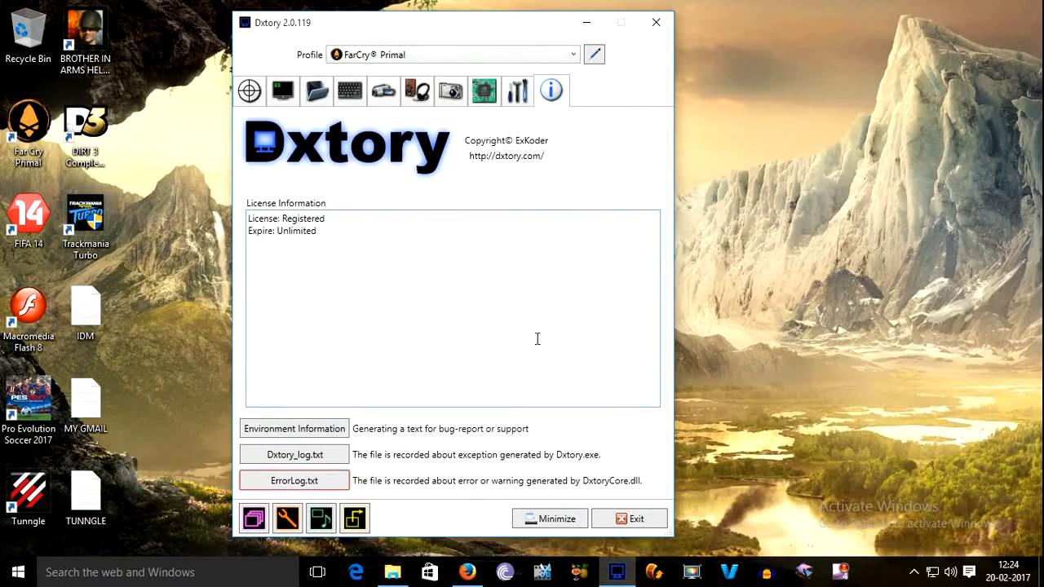
Move the Dxtory window closer to the centre of the desktop and revisit the target and overlay settings.
left_click_drag(543, 28, 620, 28)
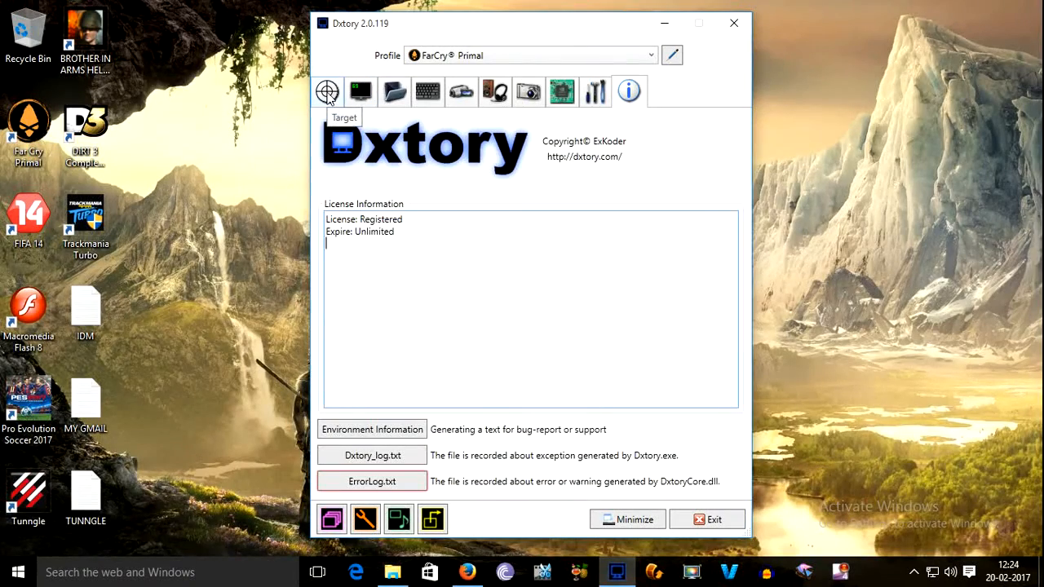
left_click(327, 93)
left_click(360, 92)
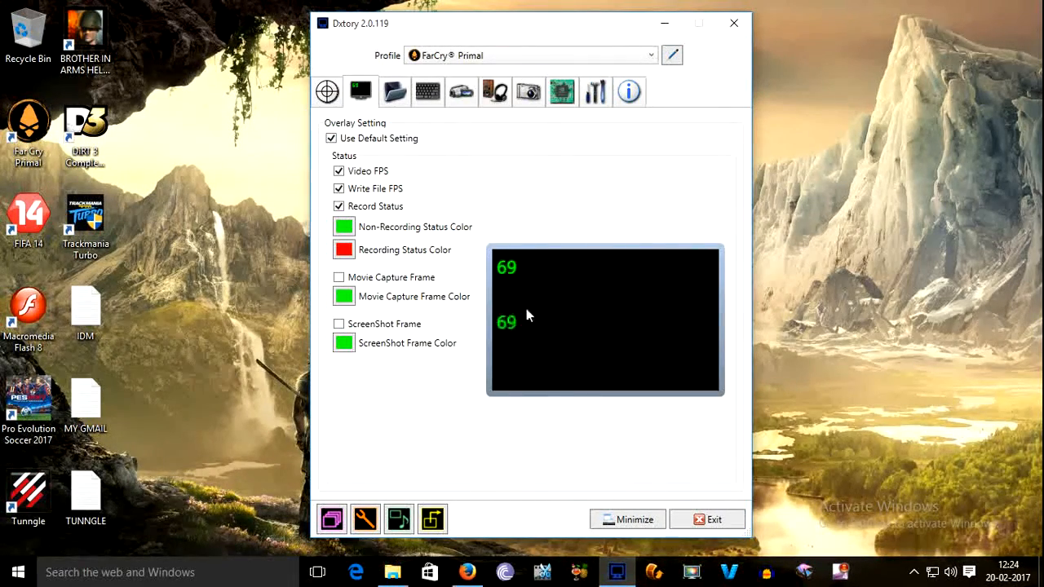
Minimize the Dxtory window and refresh the desktop twice.
left_click(665, 23)
right_click(435, 99)
left_click(462, 144)
right_click(460, 139)
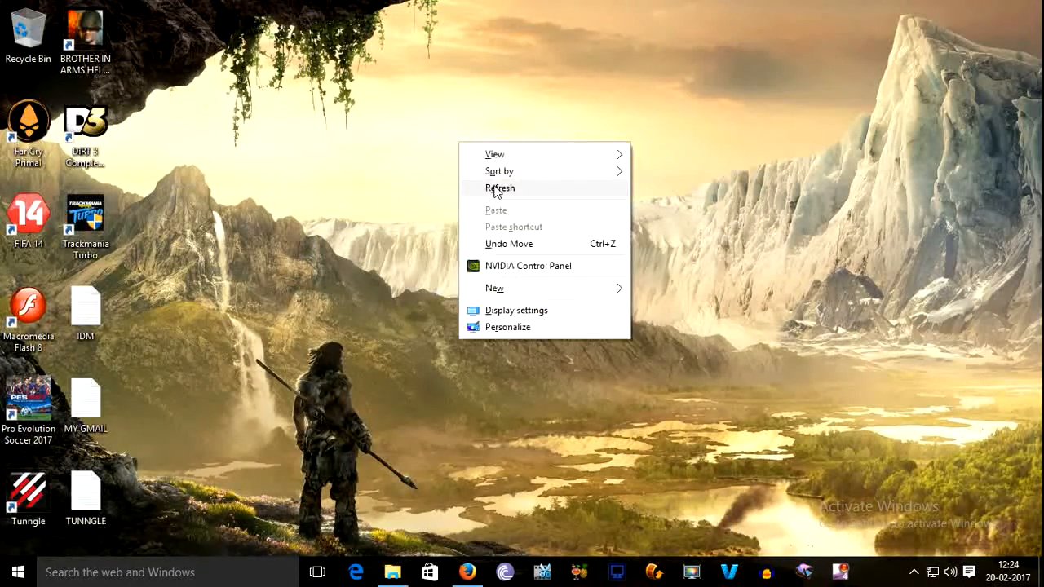
left_click(483, 186)
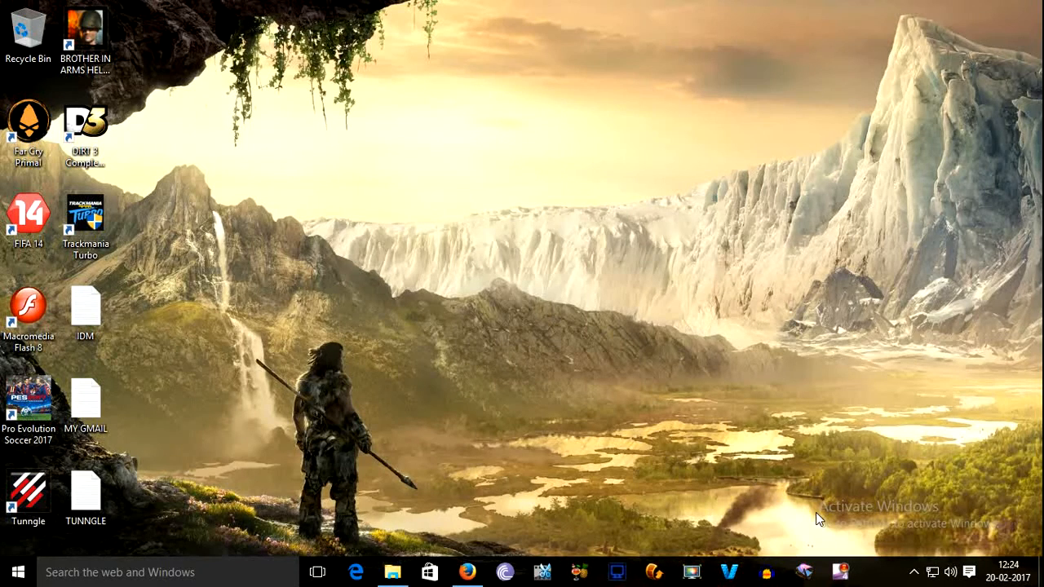